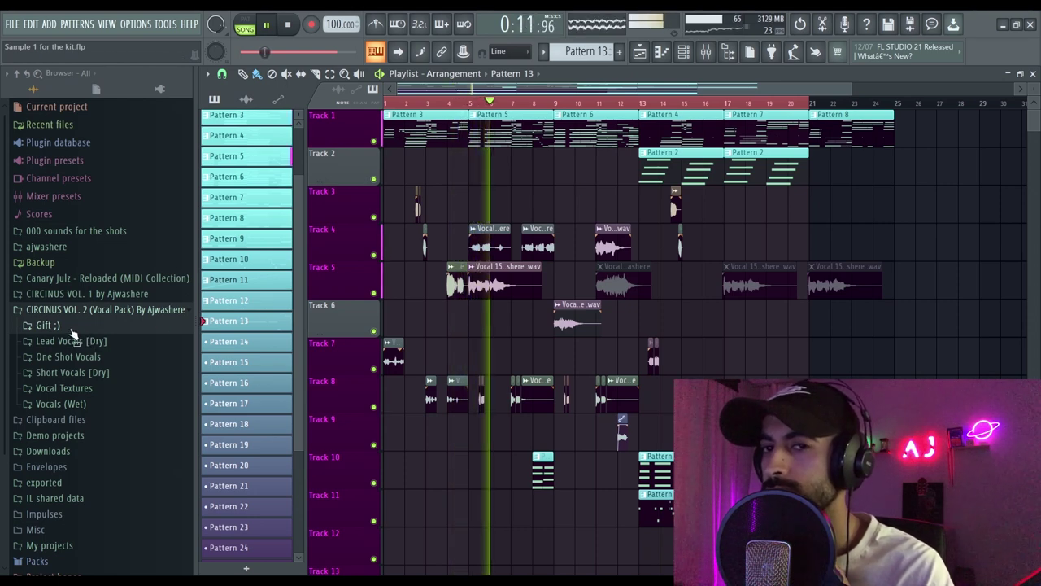
Step: Collapse the CIRCINUS VOL. 2 browser folder while the song plays, then view the REC insert's effects
click(166, 309)
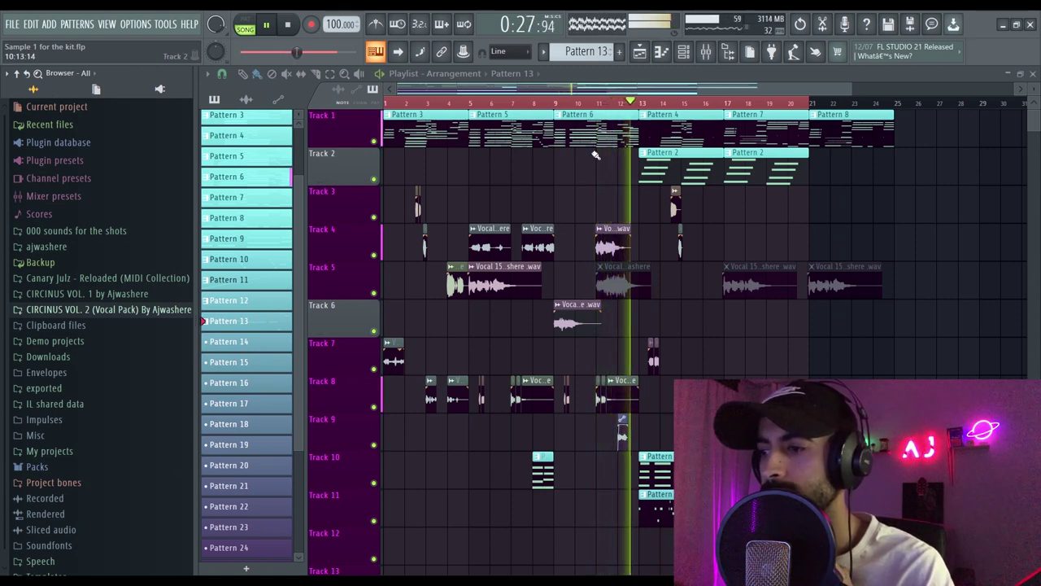
scroll(608, 109, down, 2)
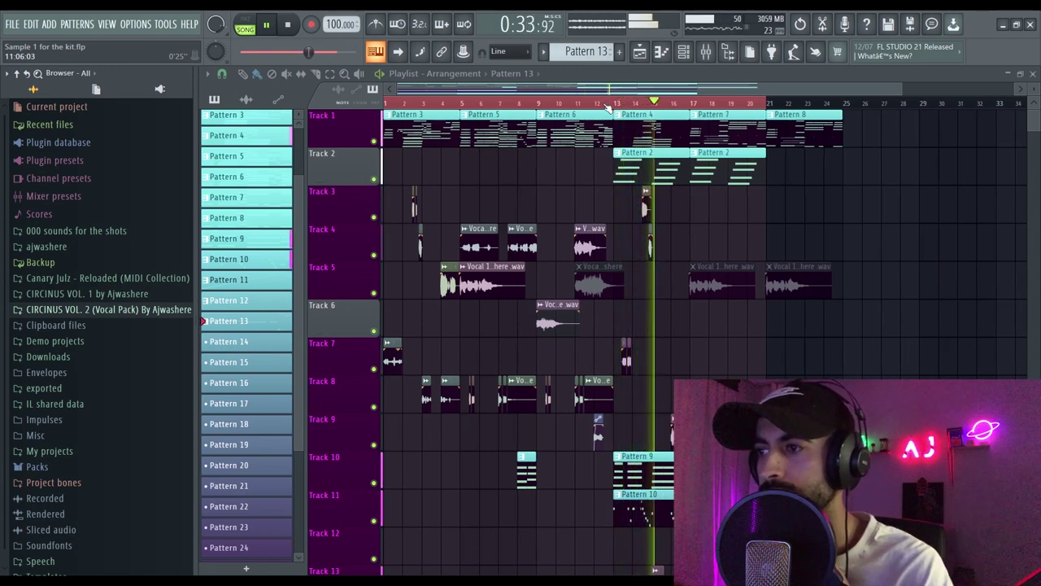
scroll(606, 108, up, 1)
scroll(608, 108, up, 1)
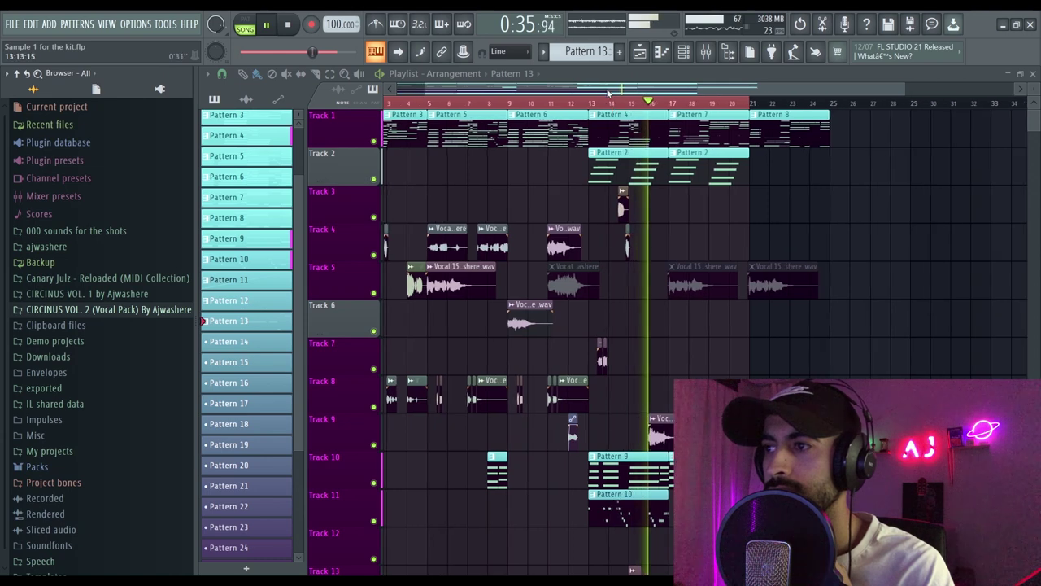
scroll(609, 108, up, 2)
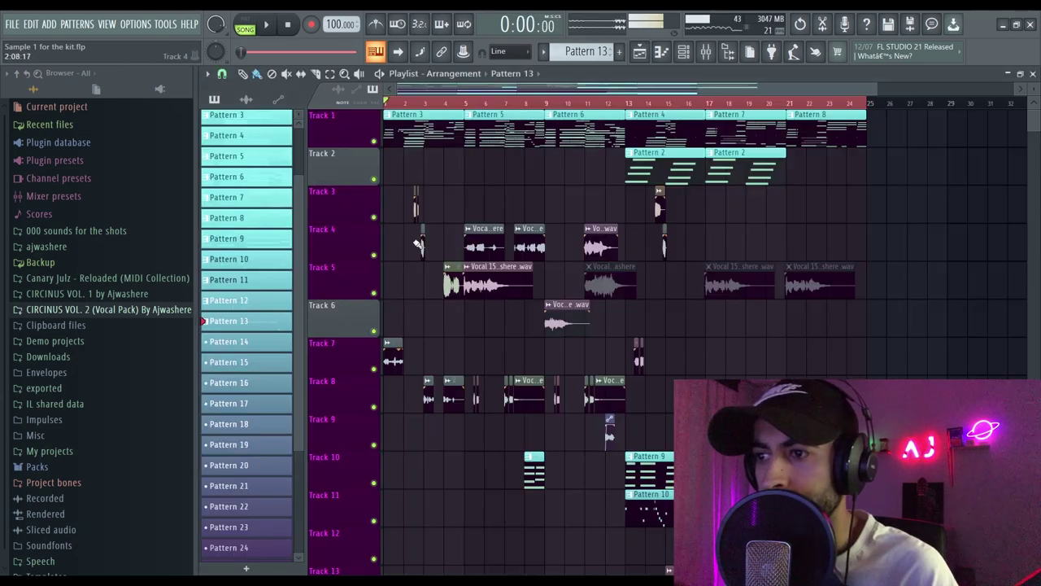
Step: Scroll the Playlist down to the vocal clips on Tracks 15 and 16 and start playback
scroll(415, 276, down, 9)
scroll(402, 292, down, 2)
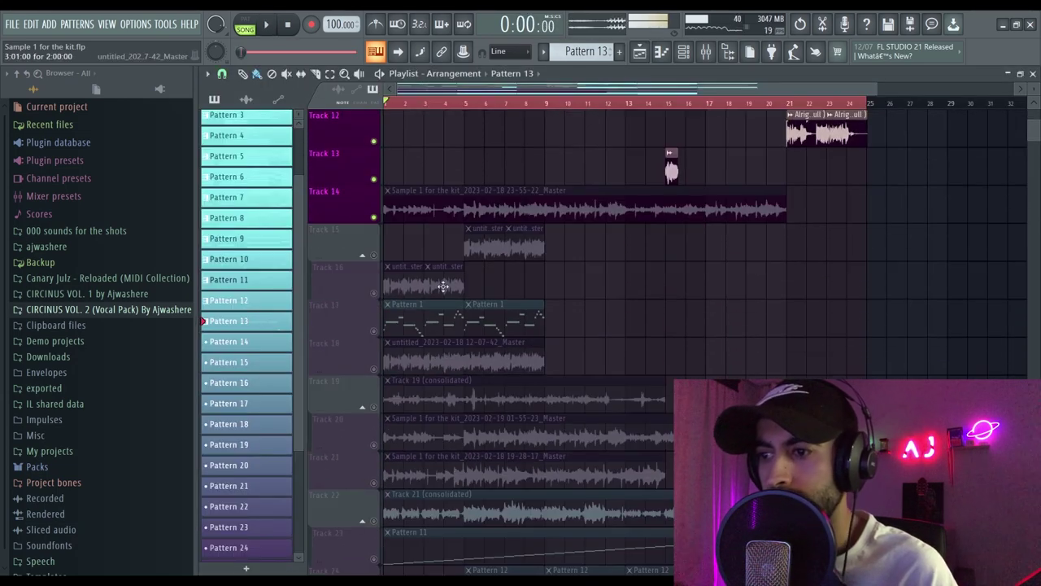
scroll(471, 289, up, 10)
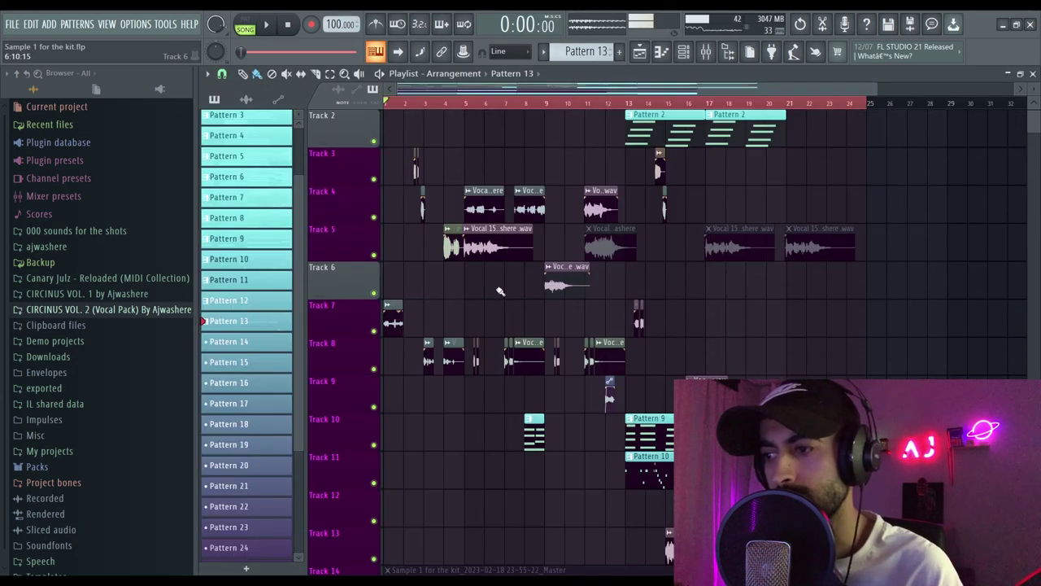
scroll(500, 291, down, 11)
click(276, 24)
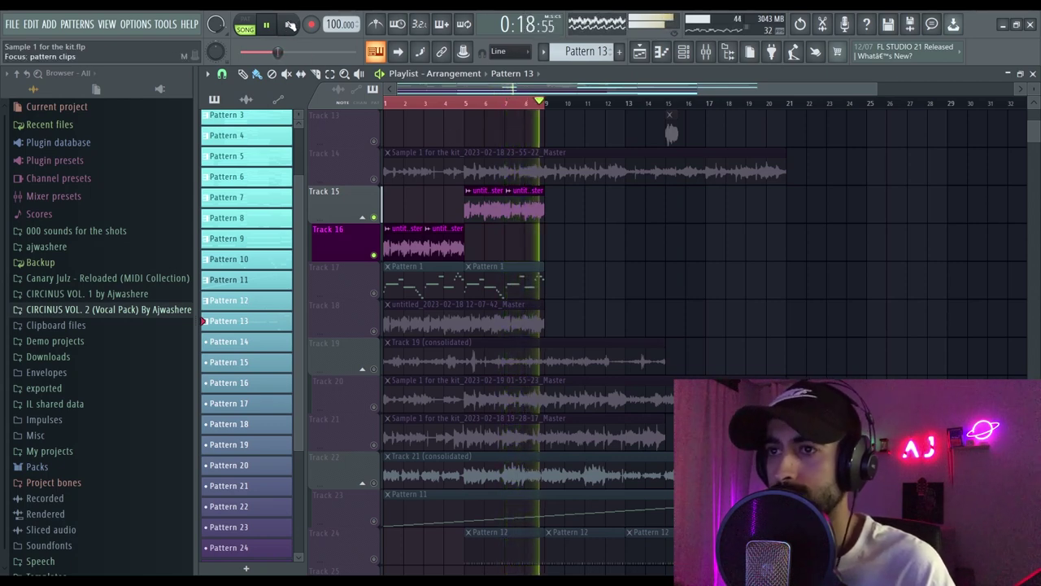
Step: Select the consolidated clip on Track 22, set the time selection to bars 1–20, and play it through
click(290, 25)
scroll(381, 459, down, 2)
click(392, 399)
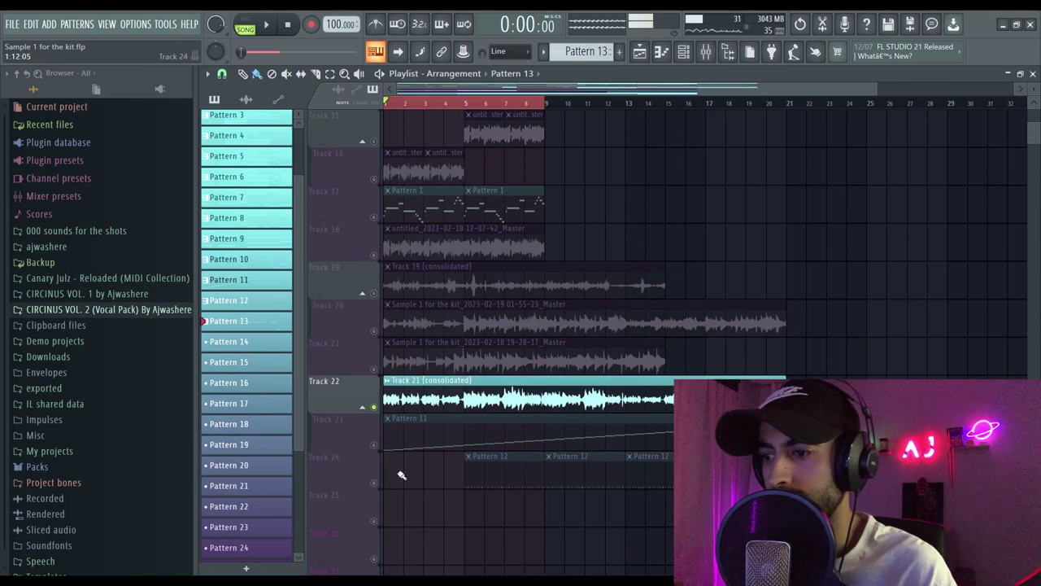
scroll(401, 475, down, 1)
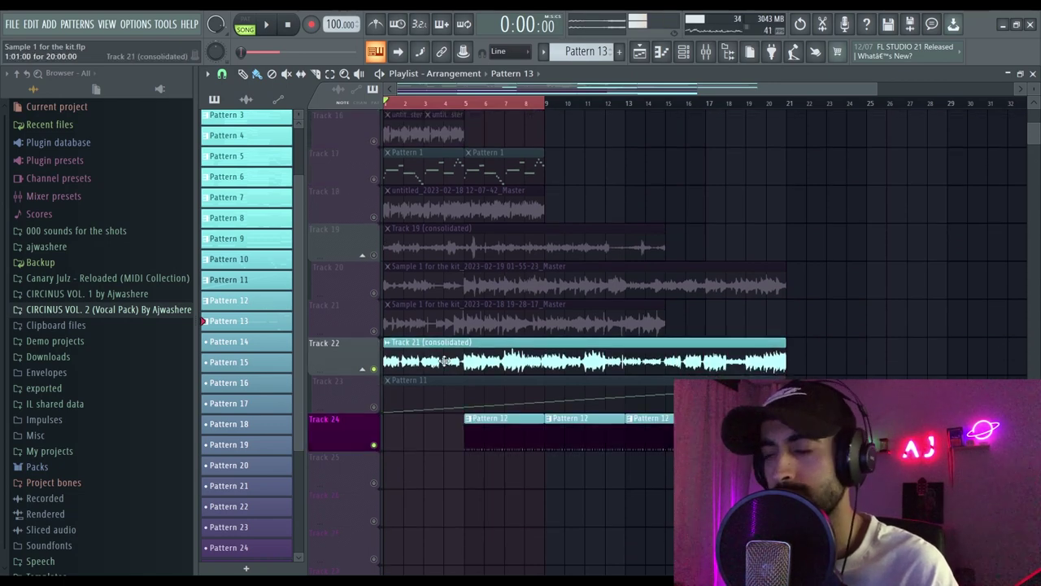
drag(565, 110, 768, 130)
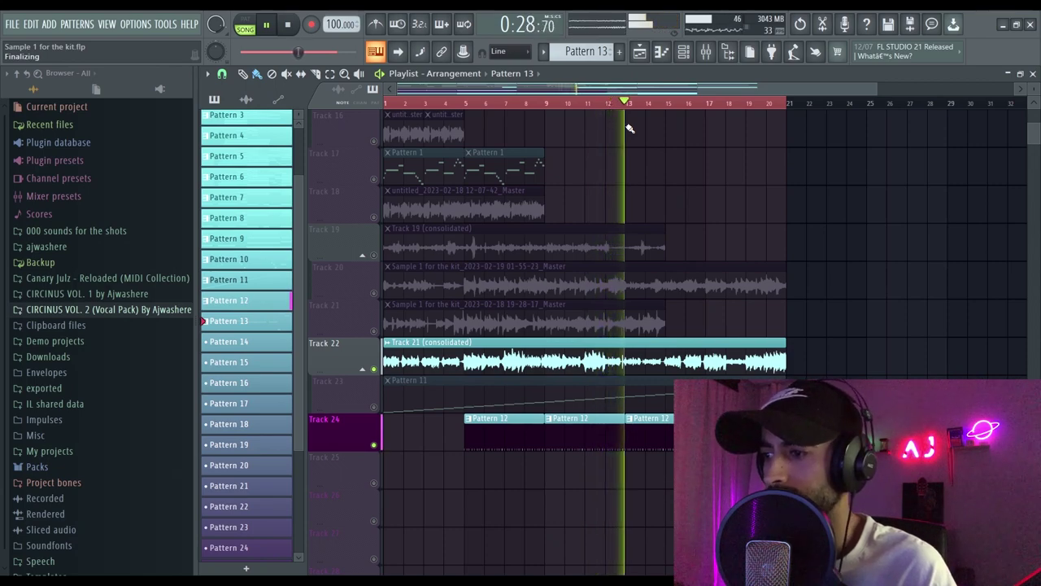
key(space)
Step: Expand the CIRCINUS VOL. 2 pack and its Lead Vocals [Dry] folder in the Browser
scroll(423, 413, up, 5)
click(103, 311)
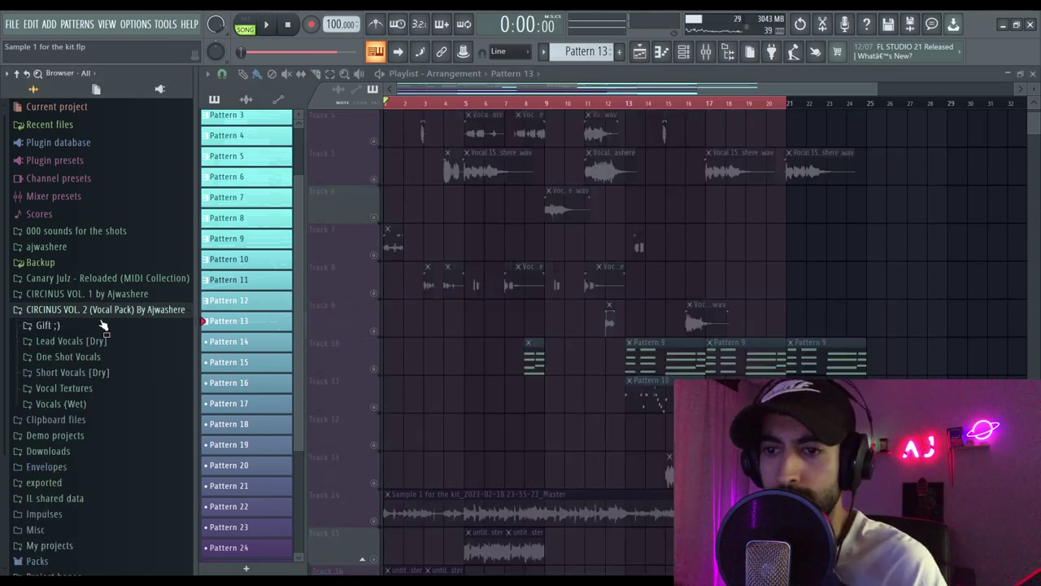
scroll(112, 323, down, 3)
scroll(104, 321, up, 3)
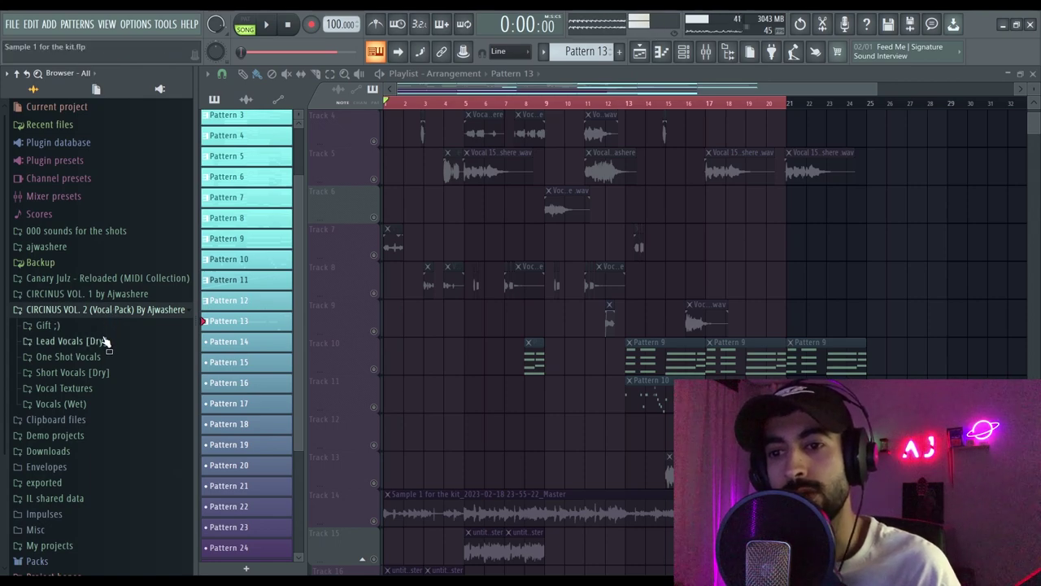
click(104, 342)
scroll(95, 334, down, 3)
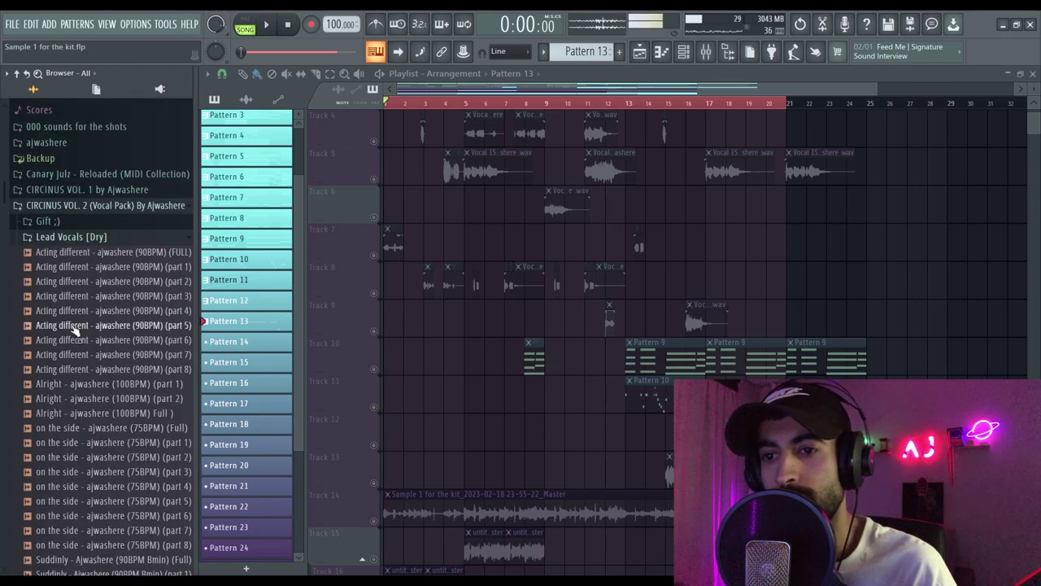
Step: Preview the Acting different, Alright, Suddenly (full, part 1, part 5) and Why full vocals
click(82, 253)
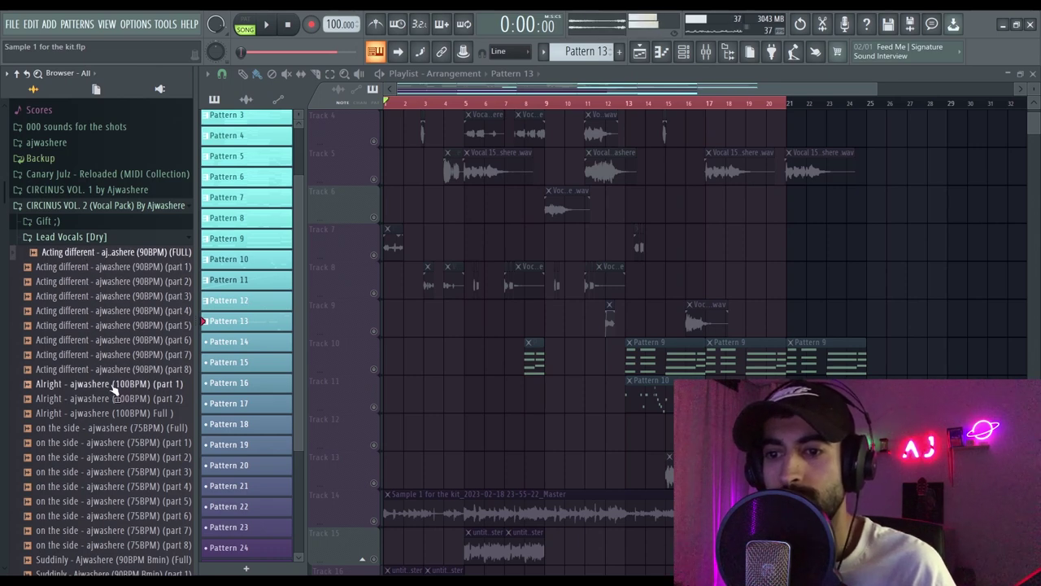
scroll(122, 340, down, 2)
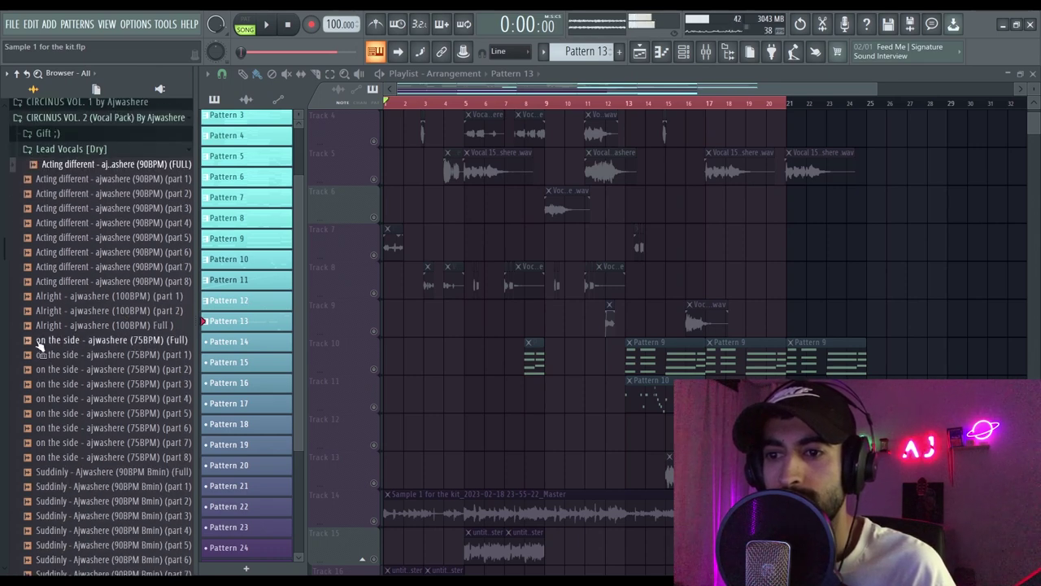
click(118, 327)
scroll(108, 368, down, 2)
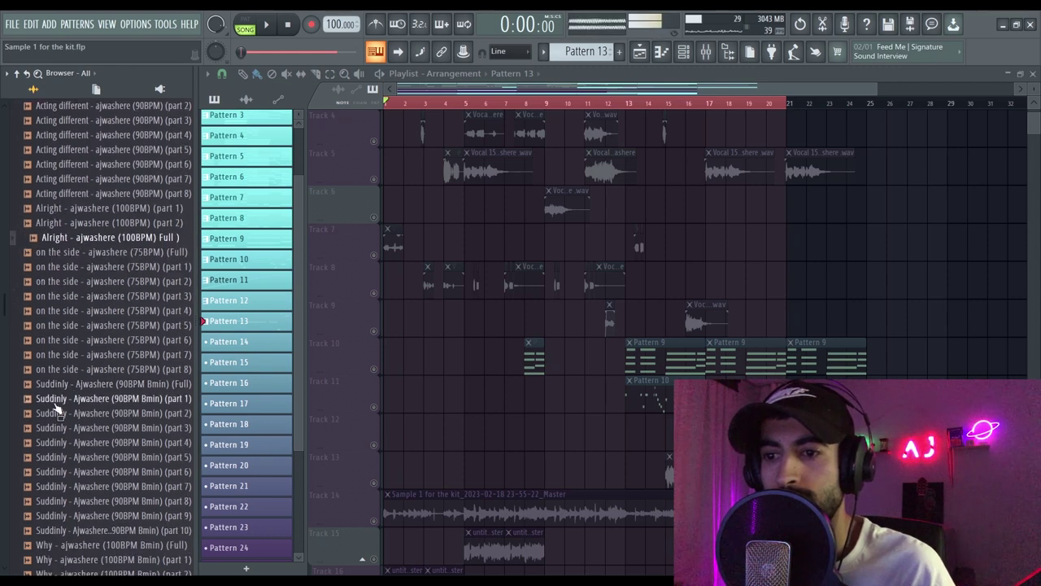
click(67, 384)
scroll(114, 358, down, 2)
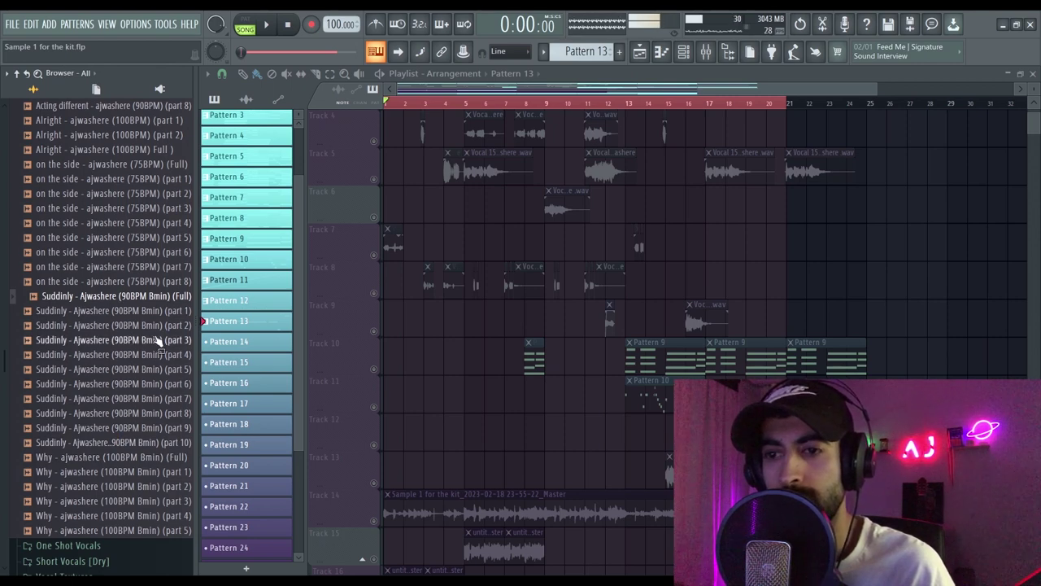
click(126, 312)
click(127, 369)
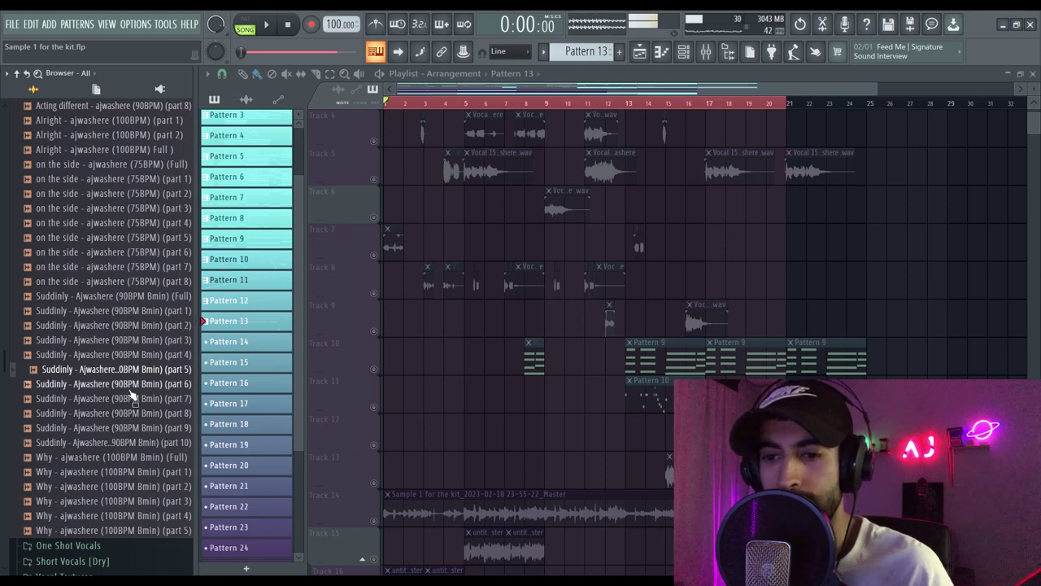
click(103, 457)
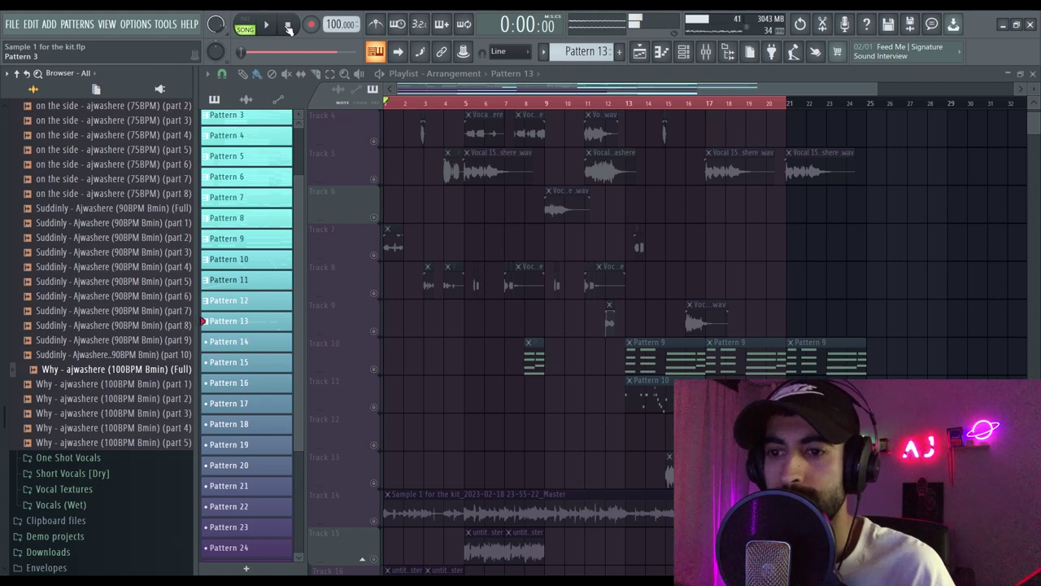
Step: Open the One Shot Vocals folder and preview Vocal shots 14 through 18
click(68, 457)
scroll(111, 326, up, 5)
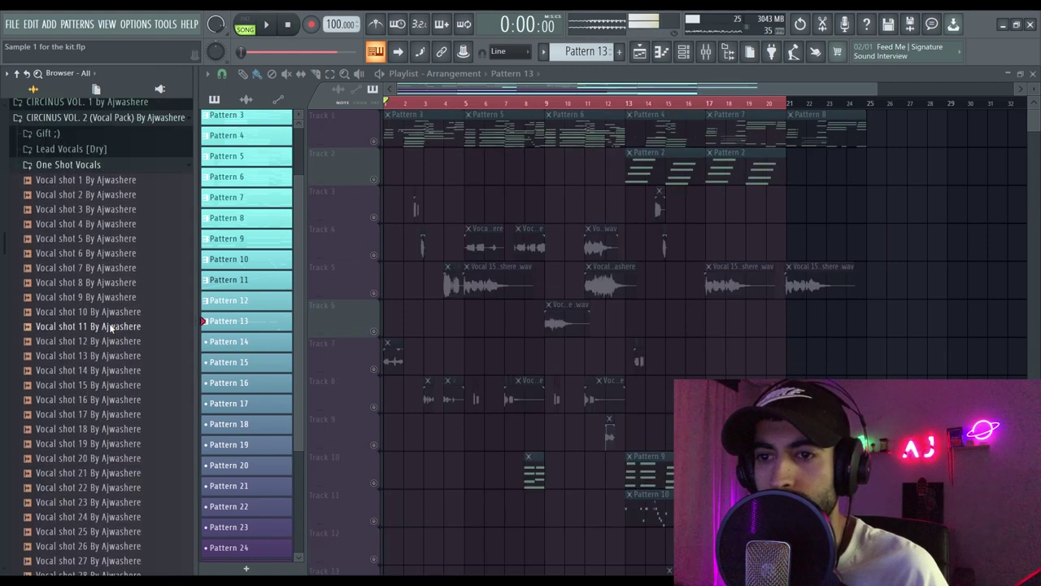
click(111, 267)
click(114, 370)
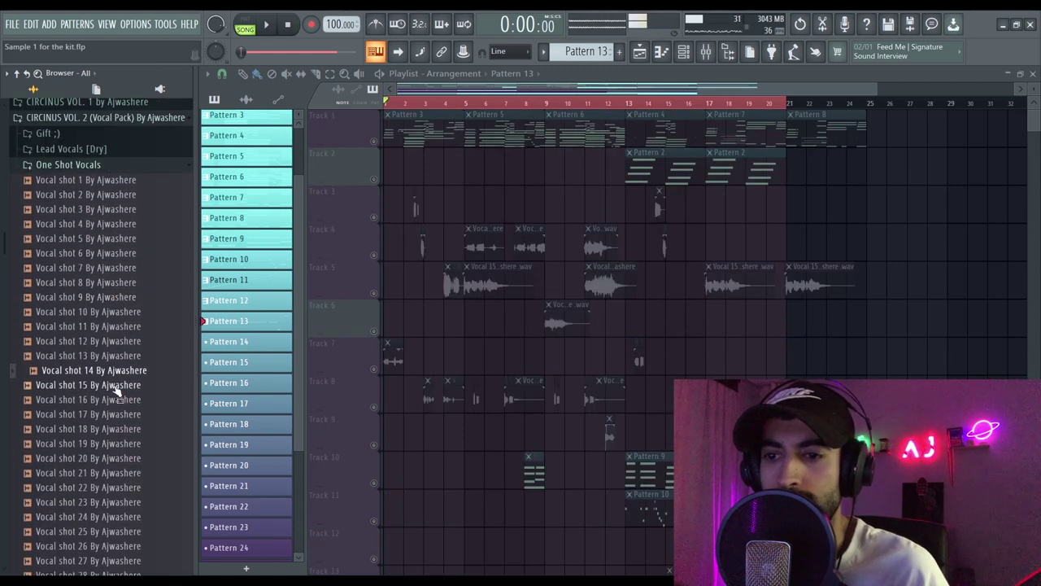
click(117, 384)
click(113, 404)
click(112, 416)
click(112, 429)
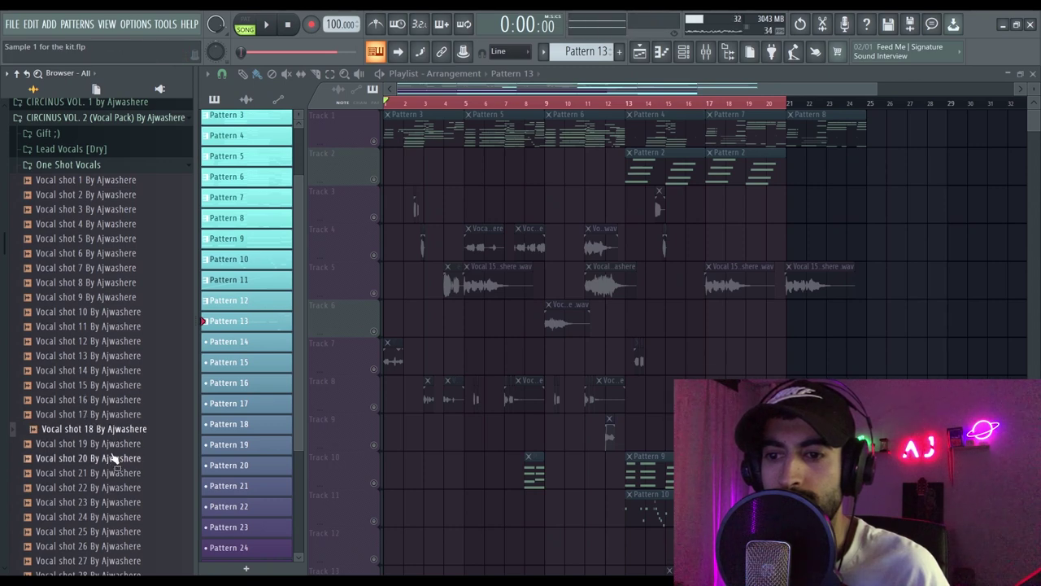
Step: Preview Vocal shots 26, 28, 29 and 32 further down the One Shot Vocals list
scroll(112, 455, down, 2)
click(111, 458)
click(111, 487)
click(114, 502)
scroll(117, 513, down, 2)
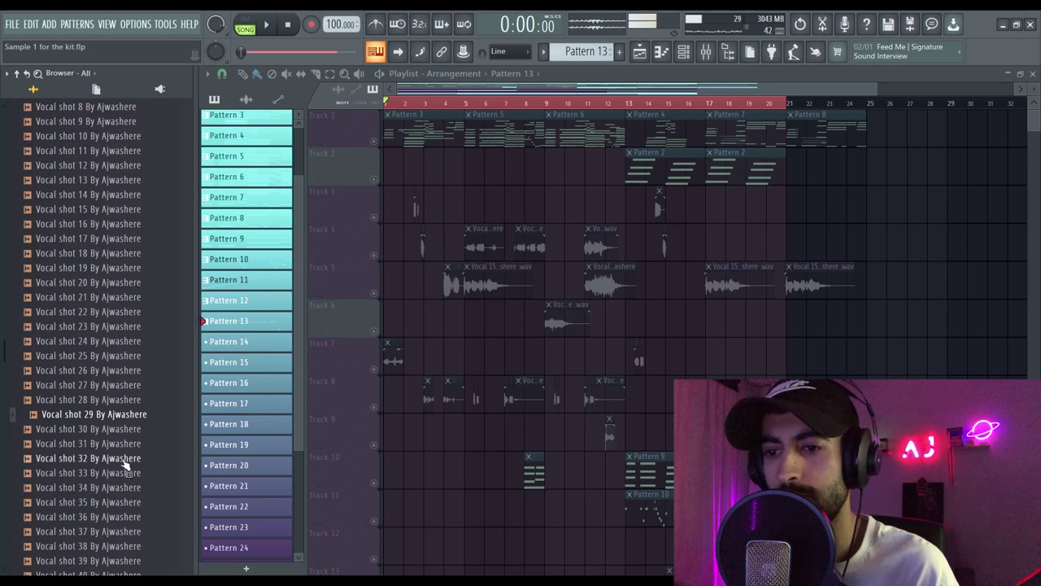
click(100, 460)
scroll(110, 439, down, 3)
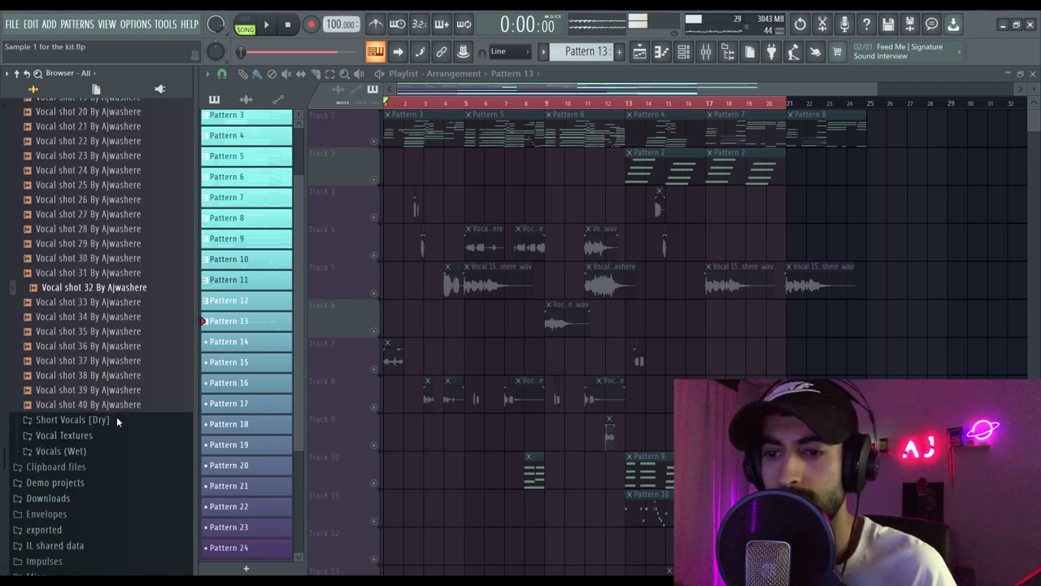
Step: Open Short Vocals [Dry] and preview chops Voc 2, 6, 8, 11, 12 and 15
click(116, 416)
scroll(116, 305, down, 14)
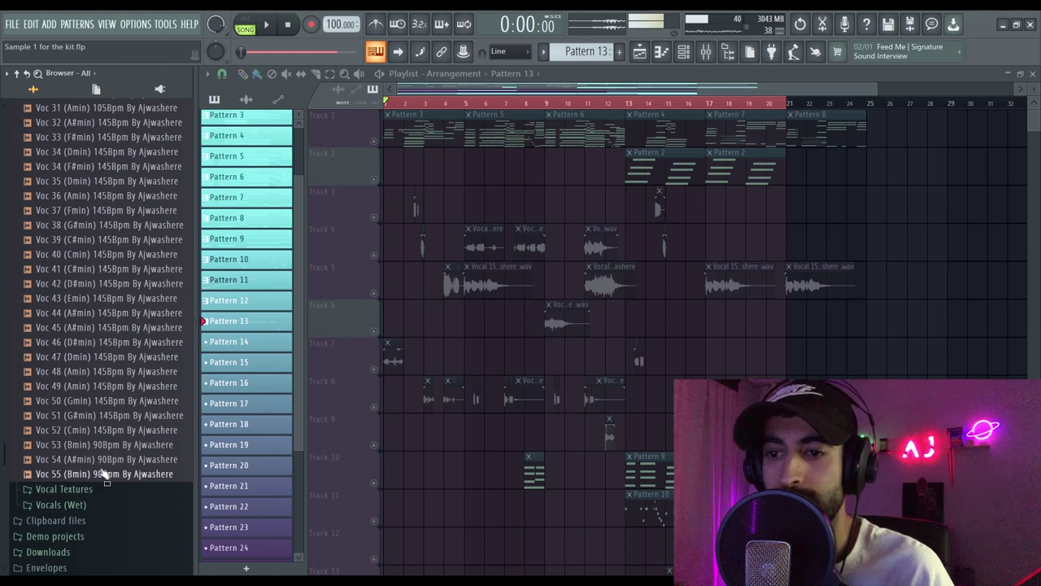
scroll(104, 476, up, 12)
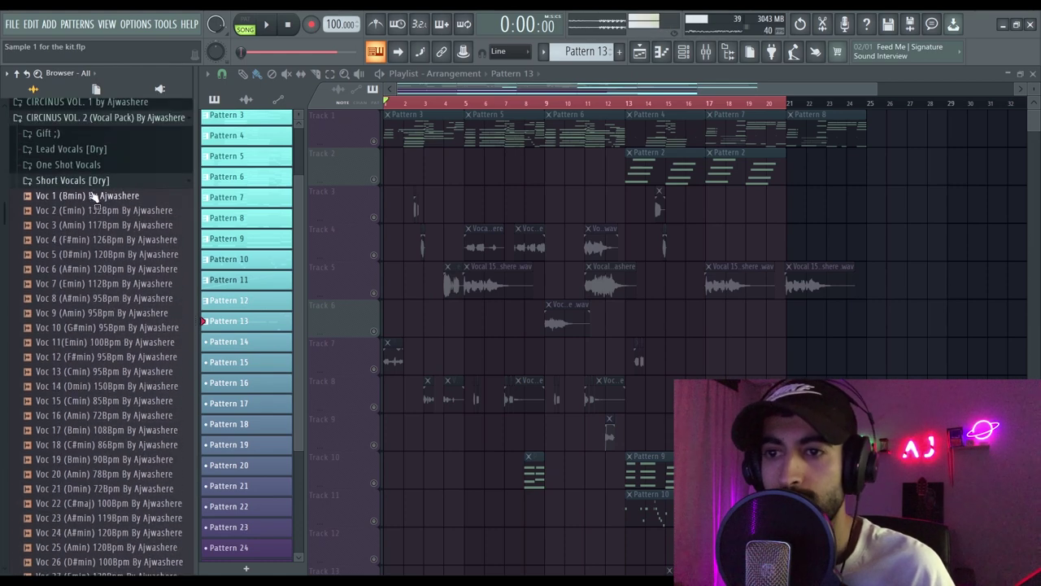
click(96, 213)
click(106, 269)
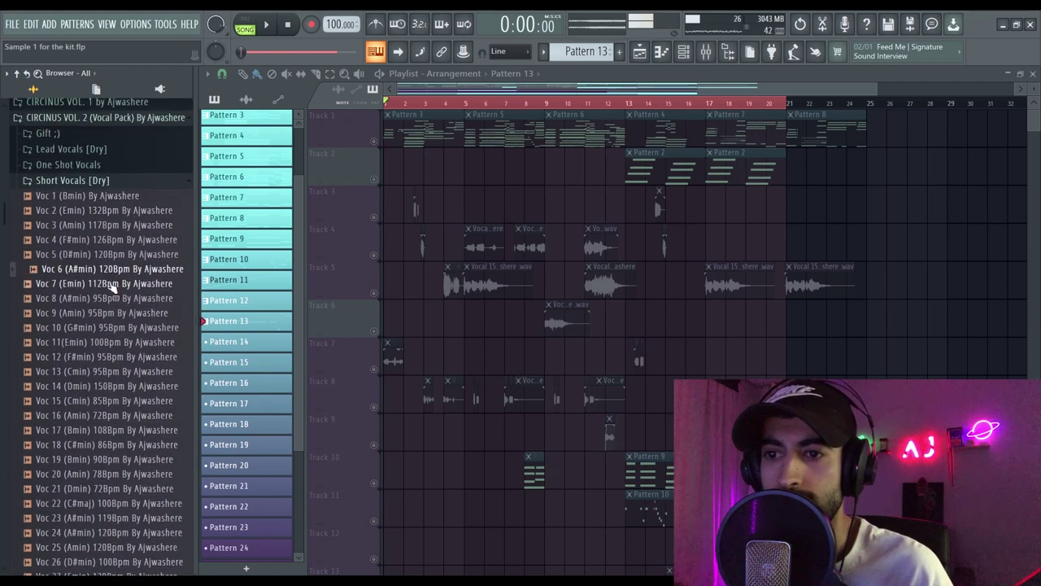
click(116, 298)
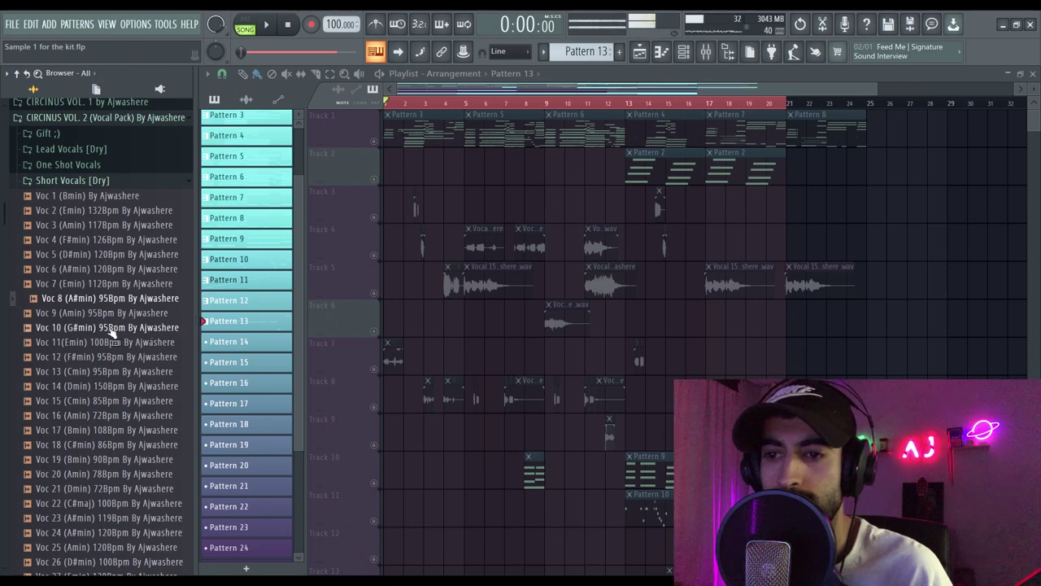
click(114, 343)
click(107, 358)
click(112, 400)
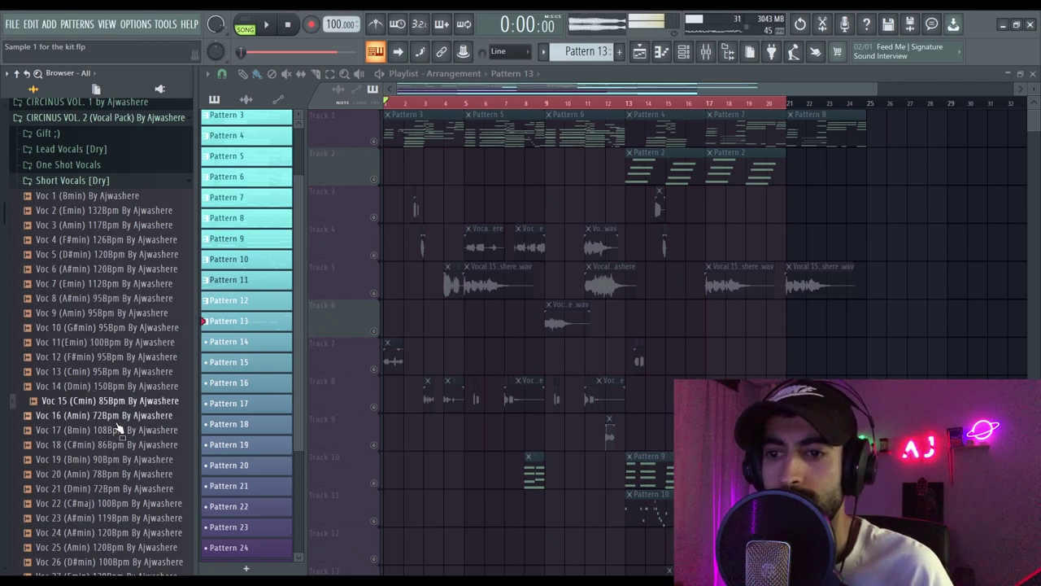
Step: Preview the Voc 17 (Bmin) 108Bpm and Voc 55 (Bmin) 90Bpm chops
scroll(118, 428, down, 3)
click(110, 342)
scroll(110, 395, down, 3)
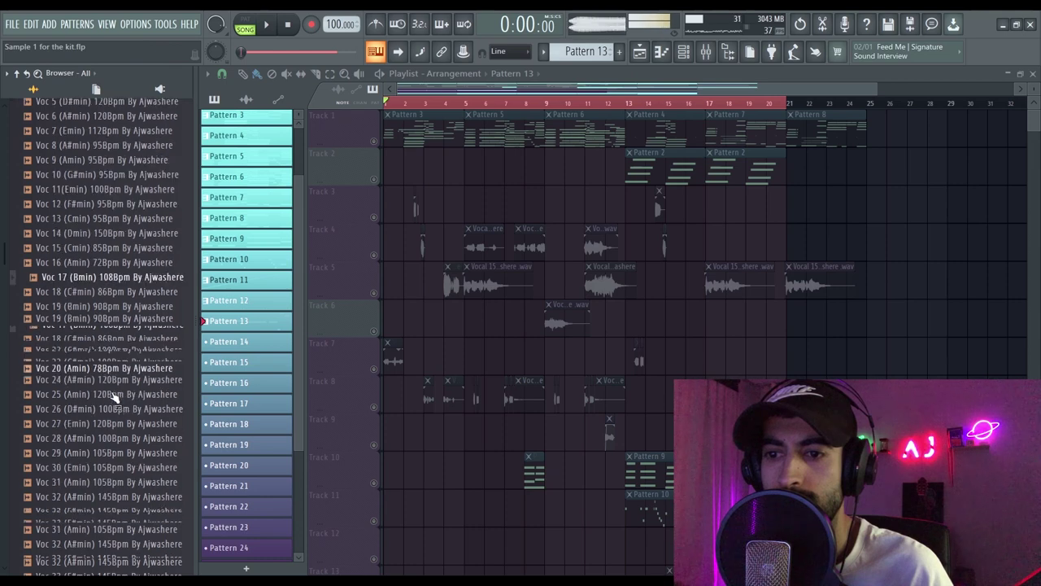
scroll(110, 325, down, 15)
click(110, 297)
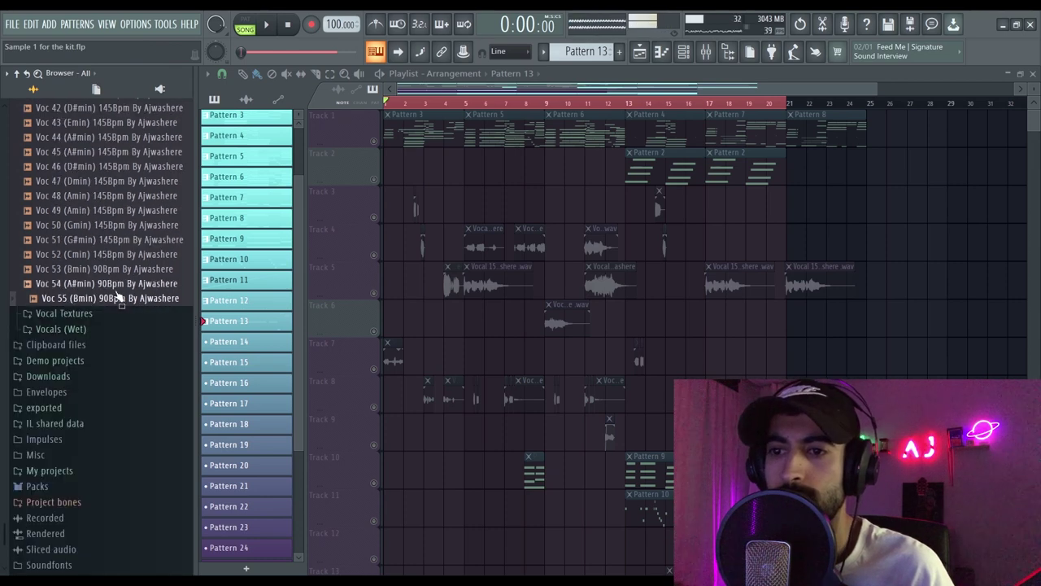
click(111, 315)
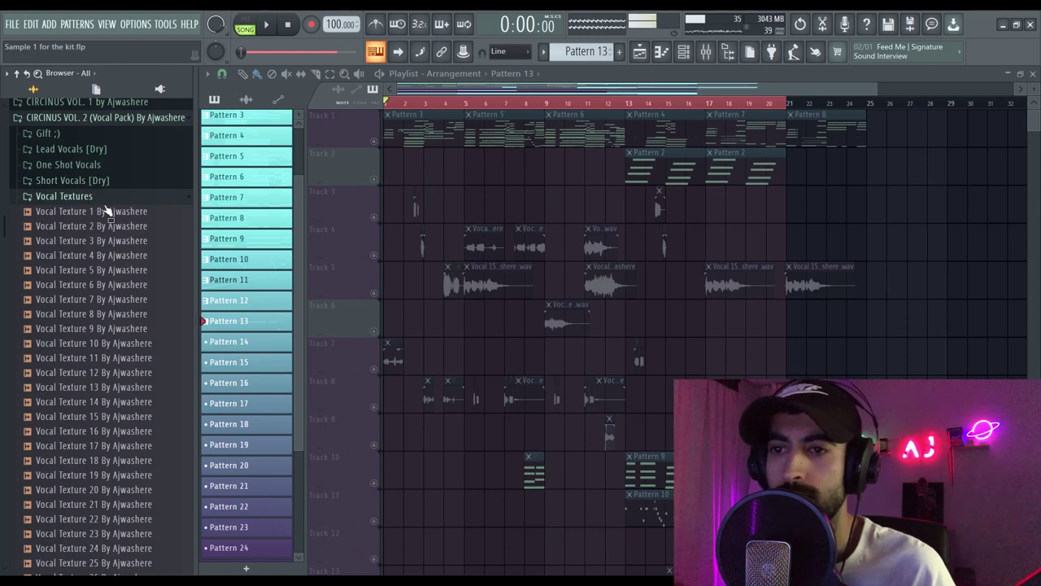
Step: Preview Vocal Textures 1, 3, 7, 8, 9 and 10, then step through the following textures with the arrow key
click(107, 211)
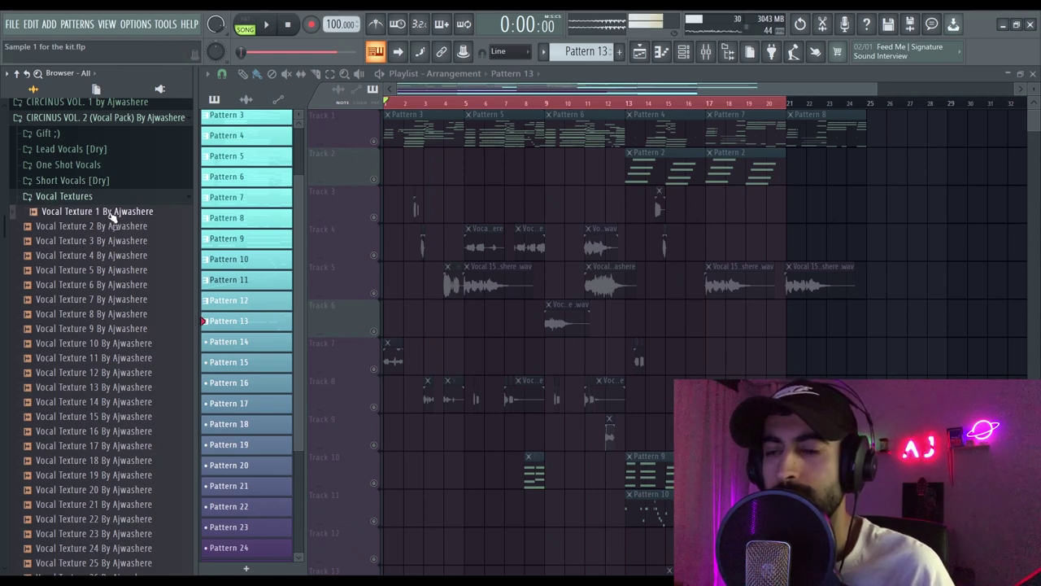
click(104, 241)
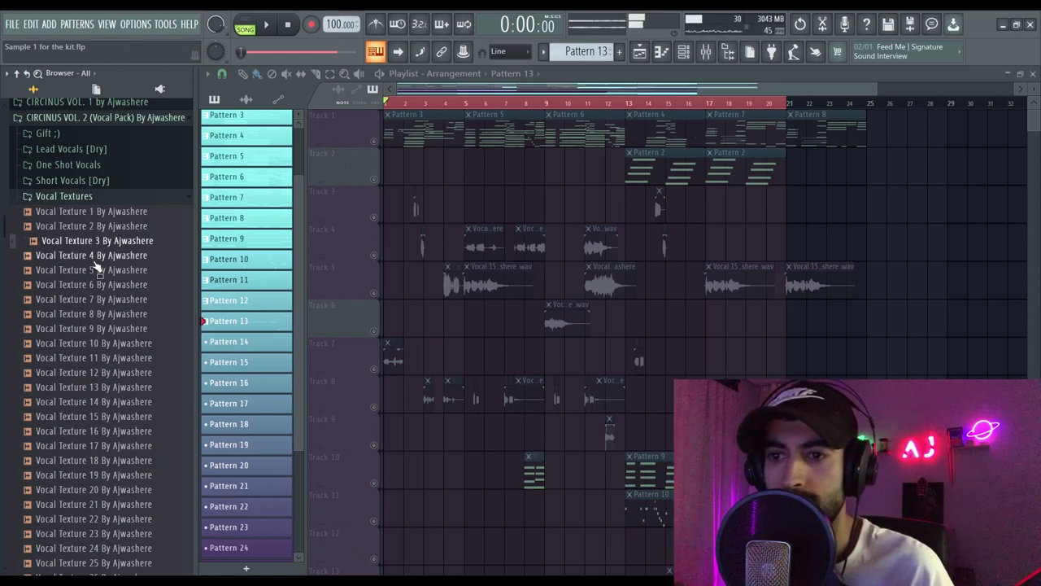
click(100, 299)
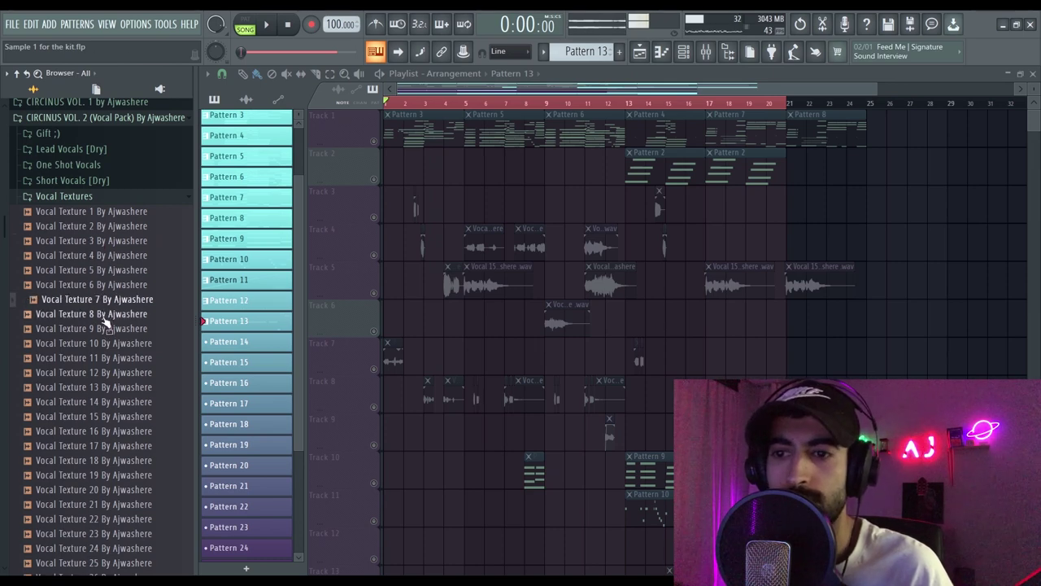
click(104, 316)
scroll(105, 309, down, 3)
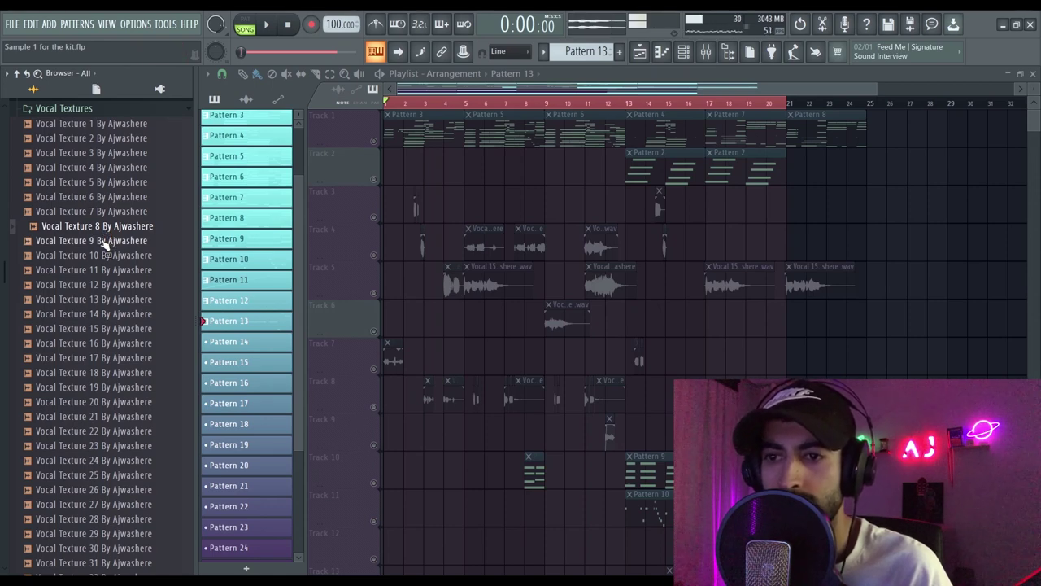
click(106, 242)
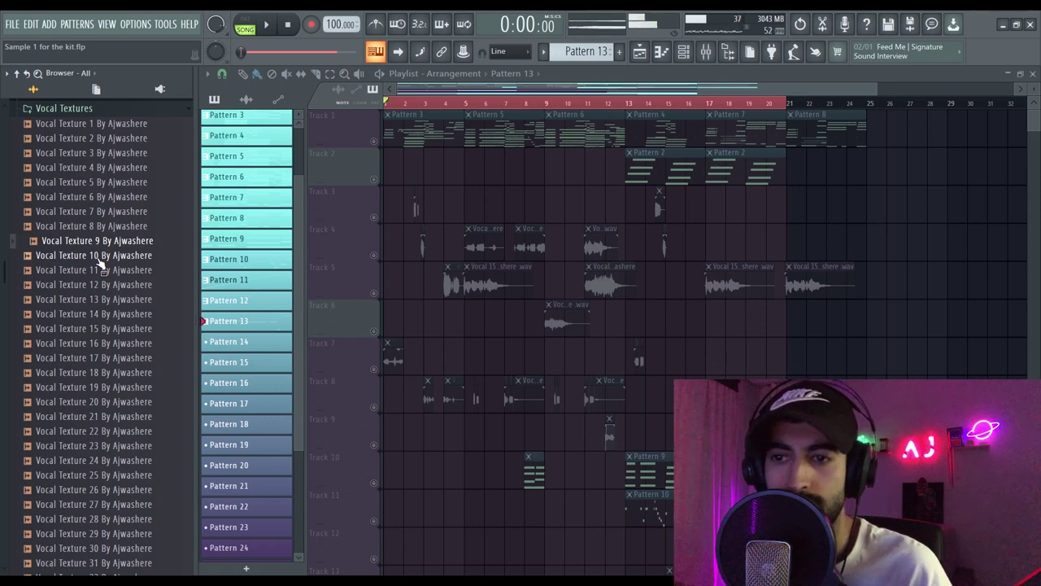
click(98, 257)
key(Down)
key(Down)
key(Down)
key(Down)
key(Down)
key(Down)
key(Down)
key(Down)
key(Down)
key(Down)
key(Down)
key(Down)
key(Down)
key(Down)
key(Down)
key(Down)
key(Down)
key(Down)
key(Down)
key(Down)
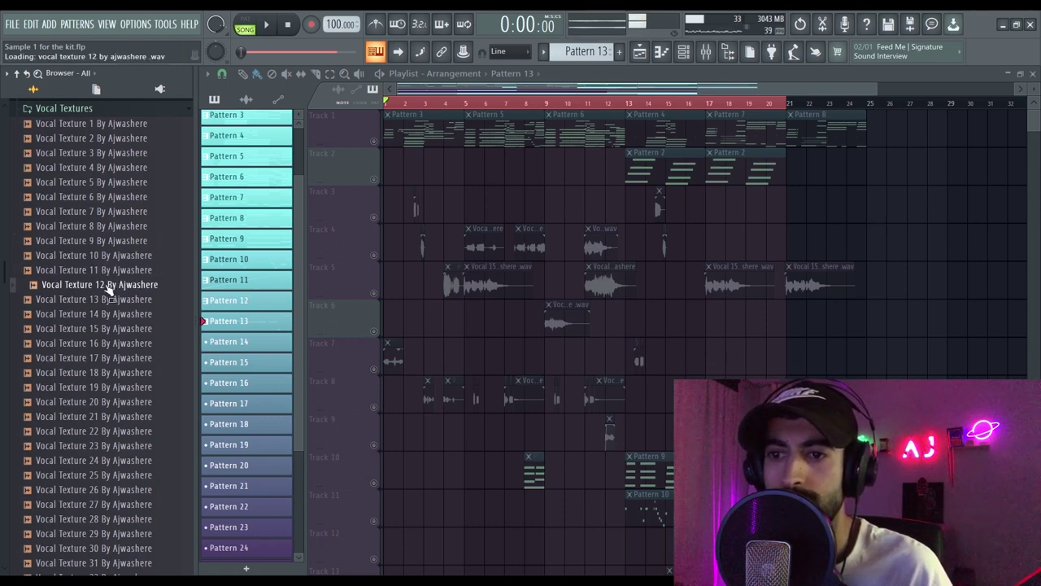
scroll(109, 325, down, 2)
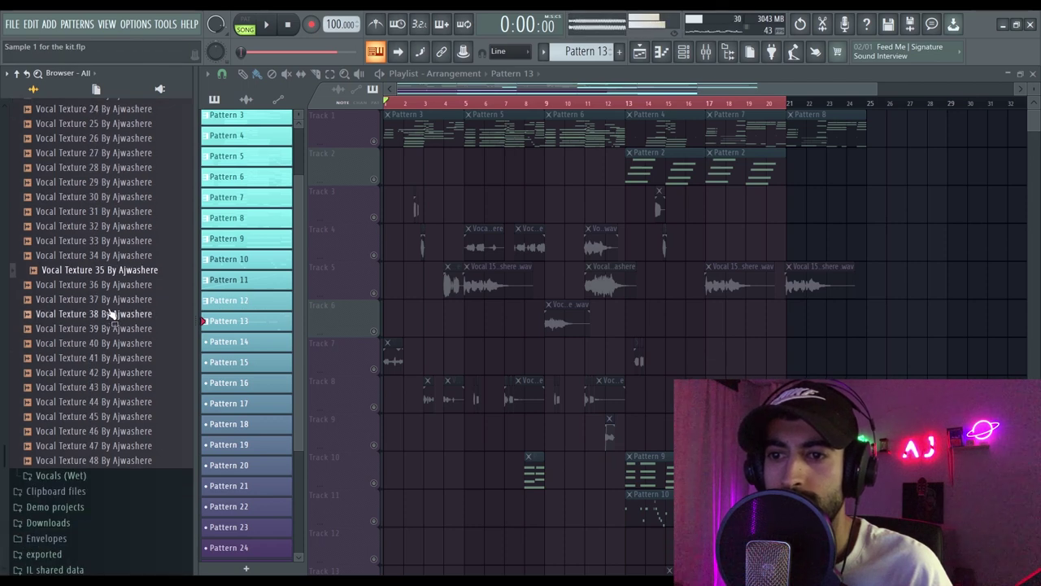
click(49, 475)
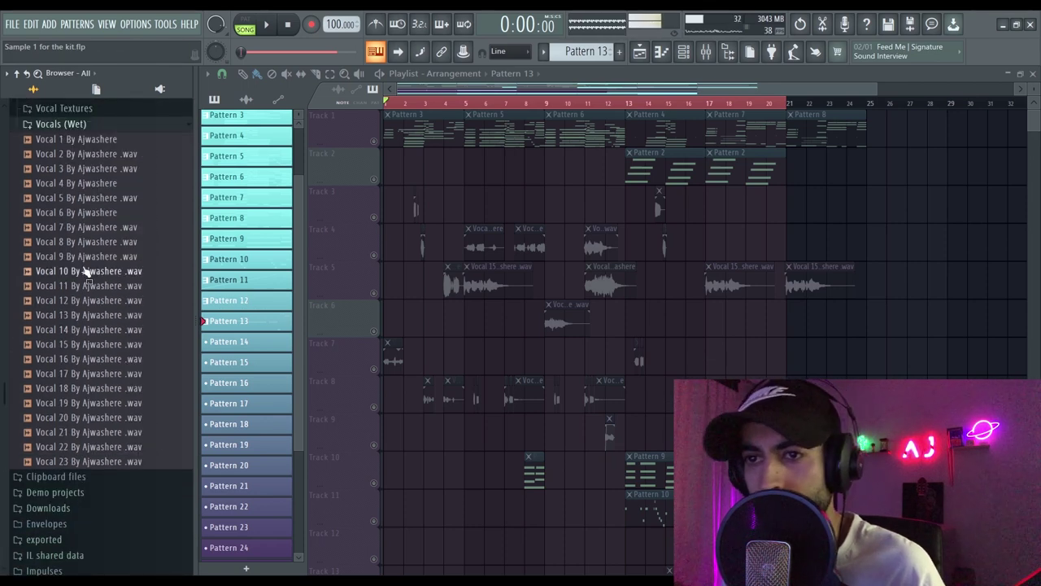
Step: Preview the wet Vocal 1, 2, 7, 11 and 12 samples
scroll(106, 244, up, 2)
click(107, 230)
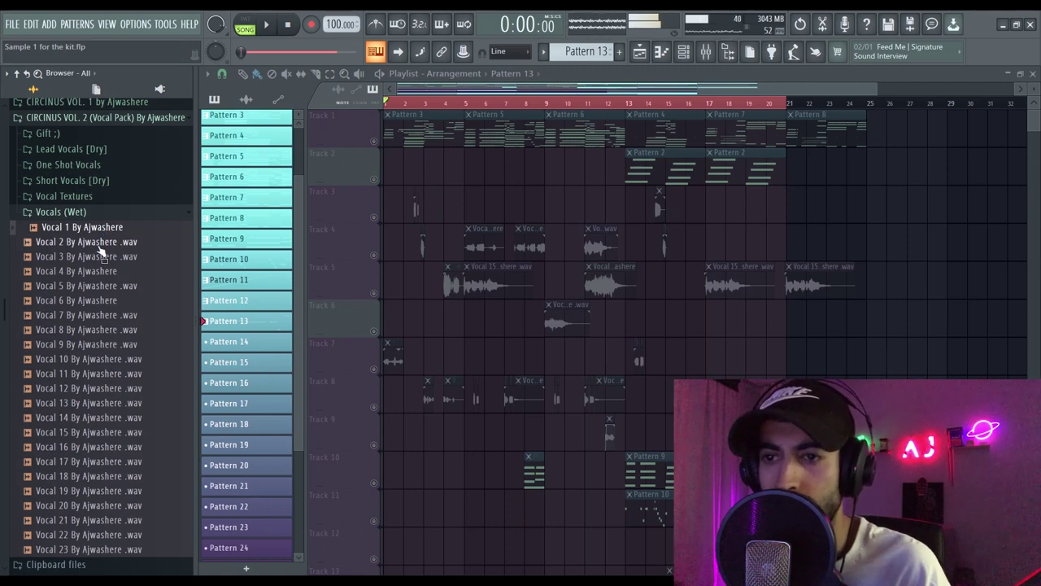
click(99, 243)
click(102, 315)
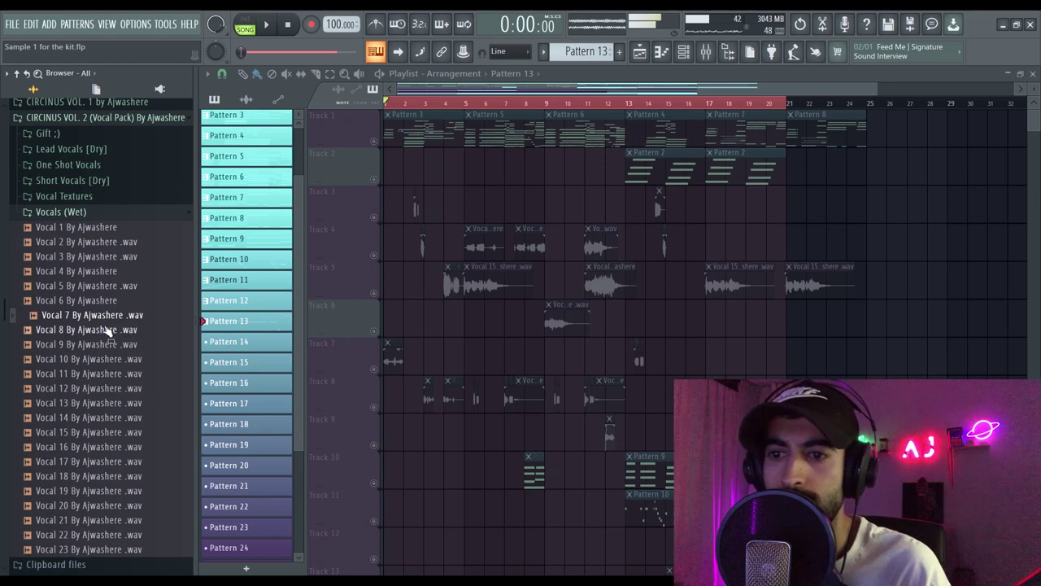
scroll(101, 334, down, 2)
click(94, 287)
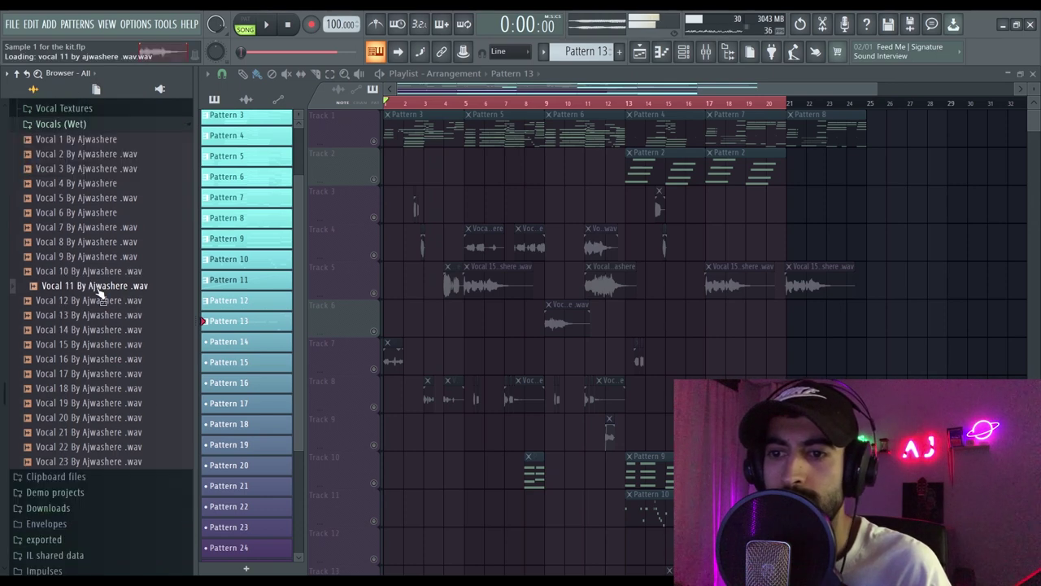
click(96, 301)
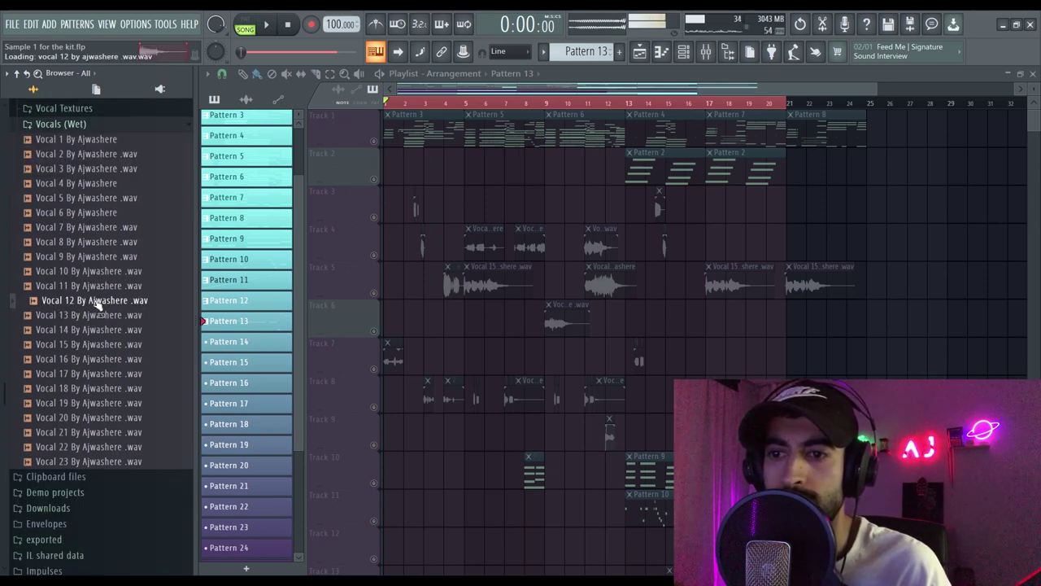
Step: Preview Vocal 13, 15, 16, 17 and 18, then collapse the Vocals (Wet) folder
scroll(114, 271, down, 2)
click(114, 227)
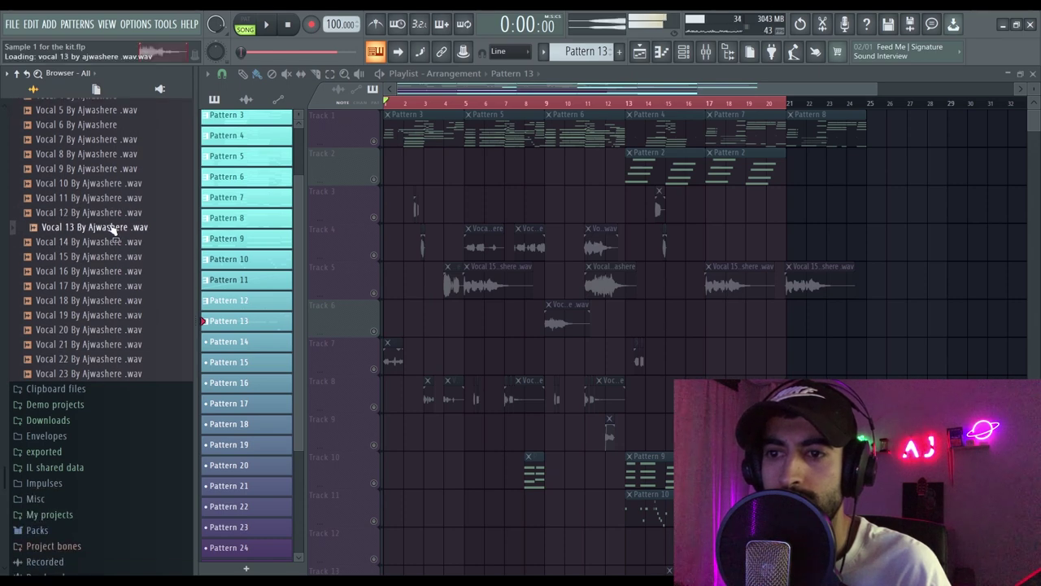
scroll(116, 232, up, 2)
click(111, 344)
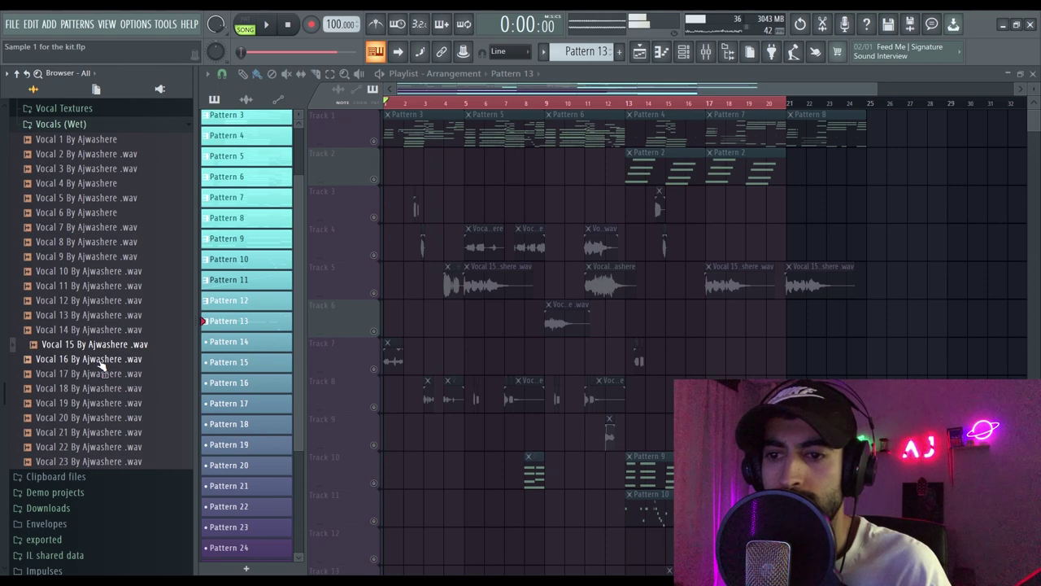
click(102, 359)
scroll(101, 317, down, 2)
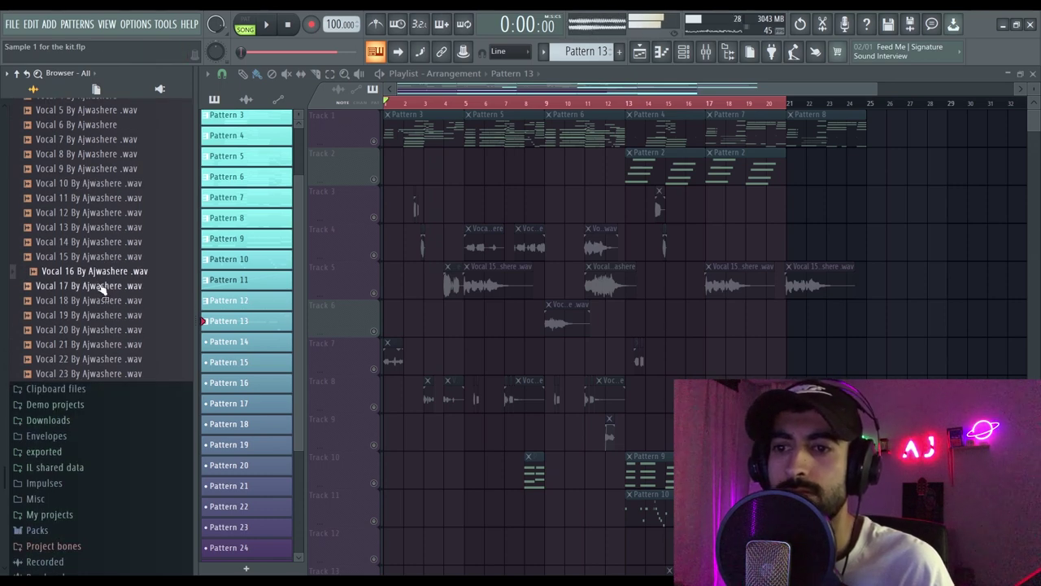
click(102, 286)
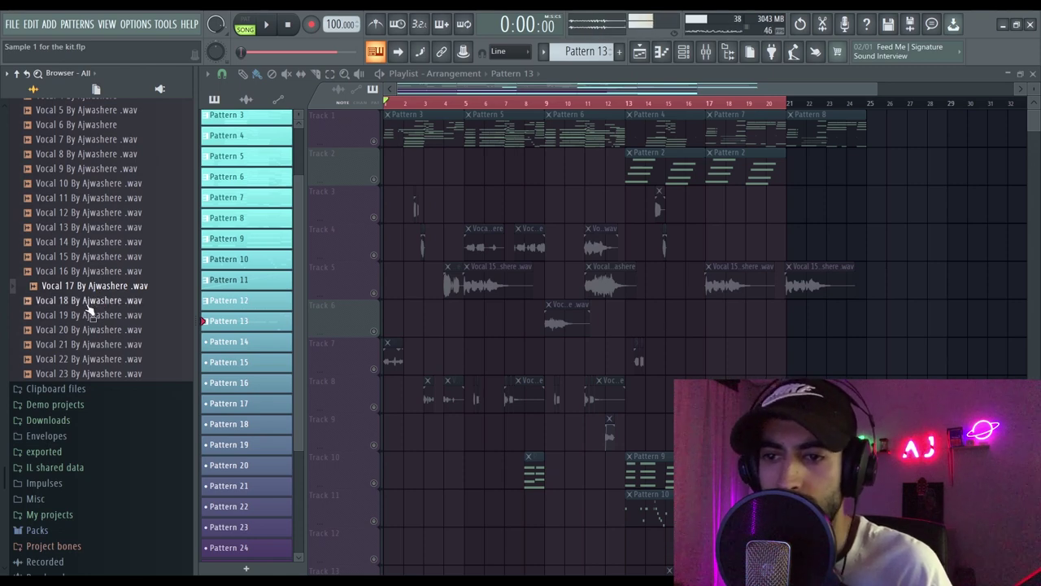
click(89, 303)
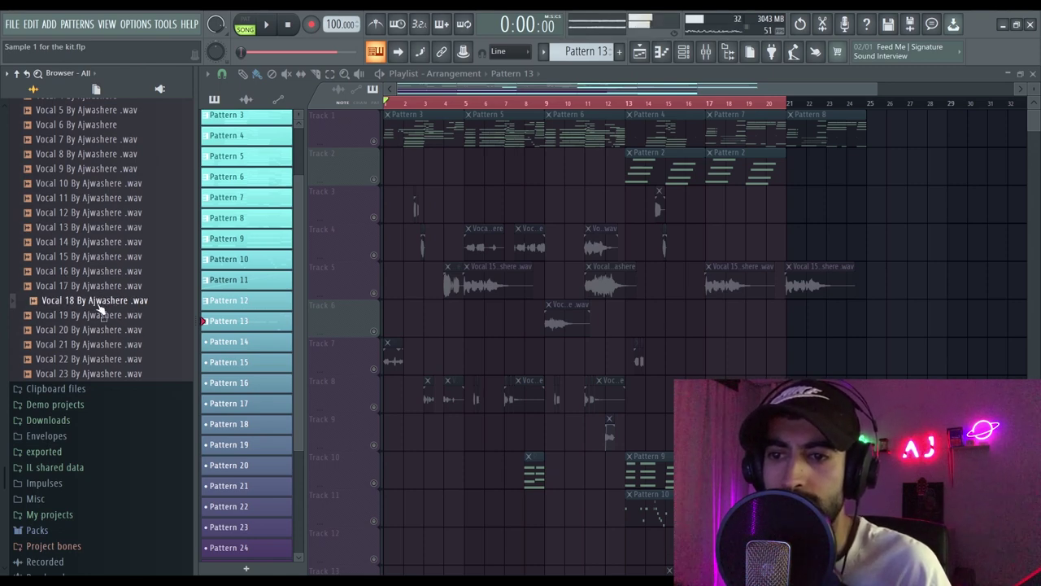
key(Left)
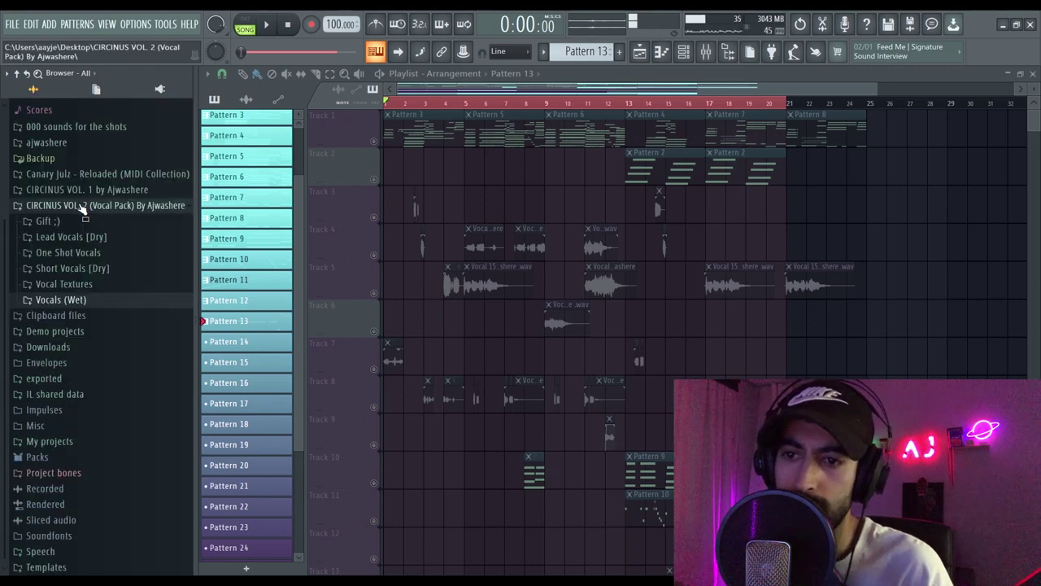
Step: Collapse the pack folder, select Track 1, play the song, and bring up the Channel rack
click(82, 209)
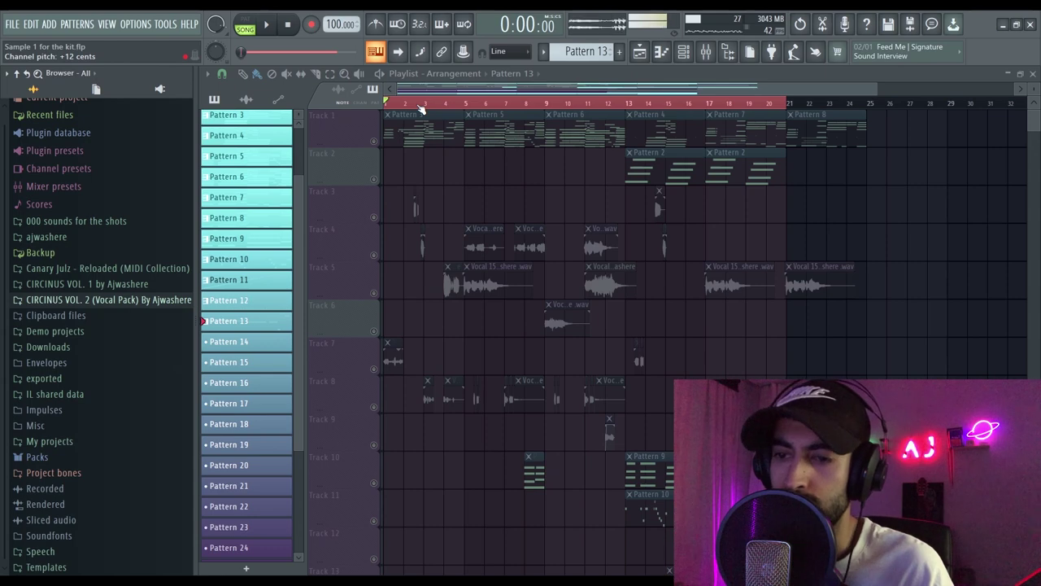
scroll(431, 106, up, 1)
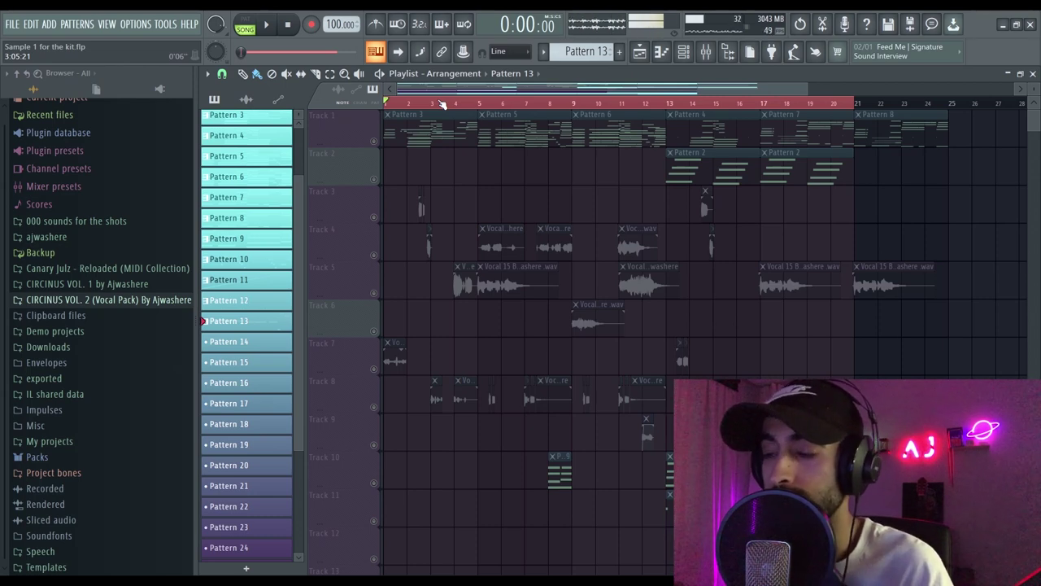
click(378, 142)
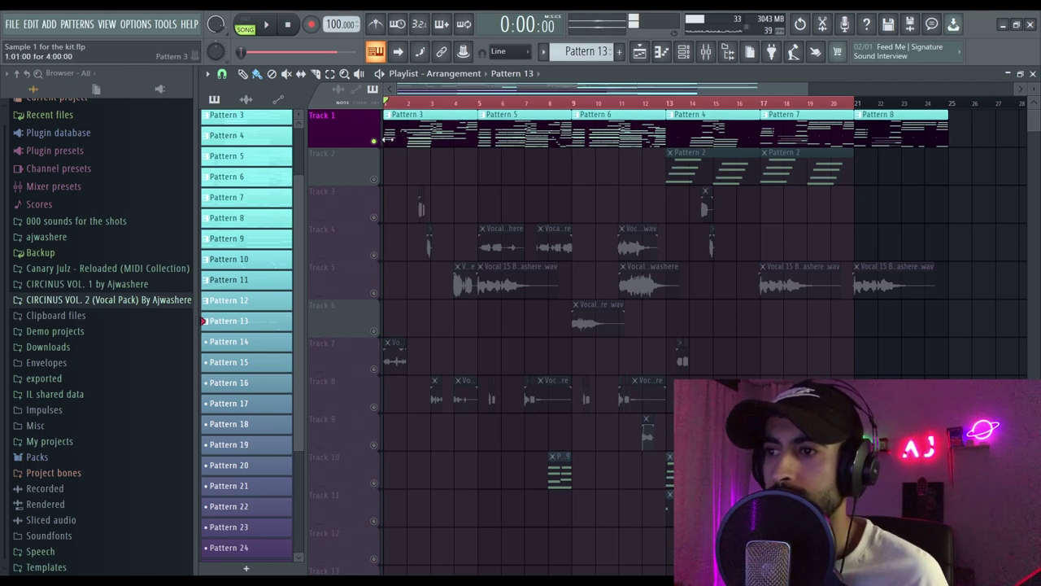
key(space)
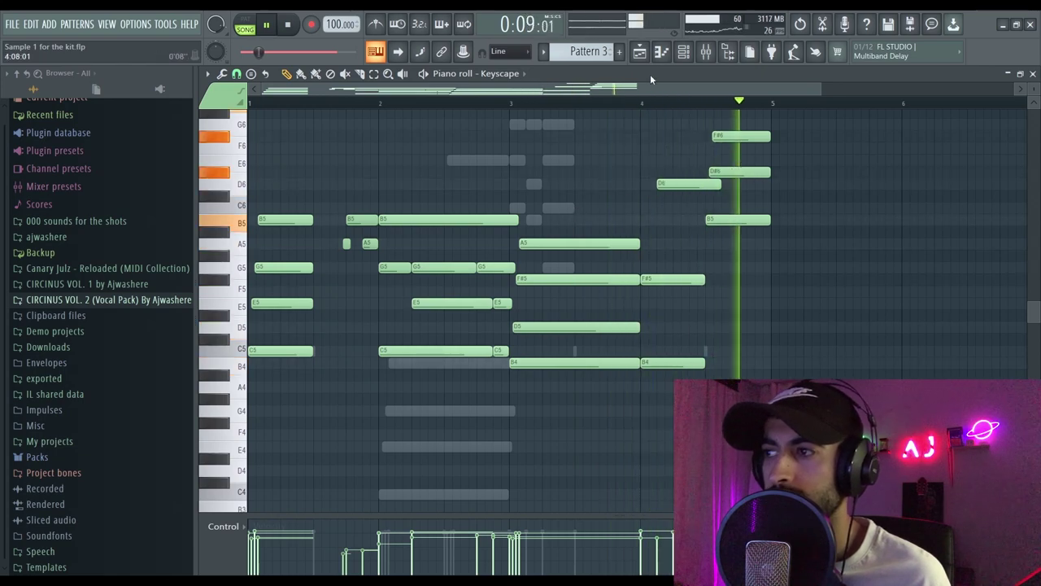
click(639, 51)
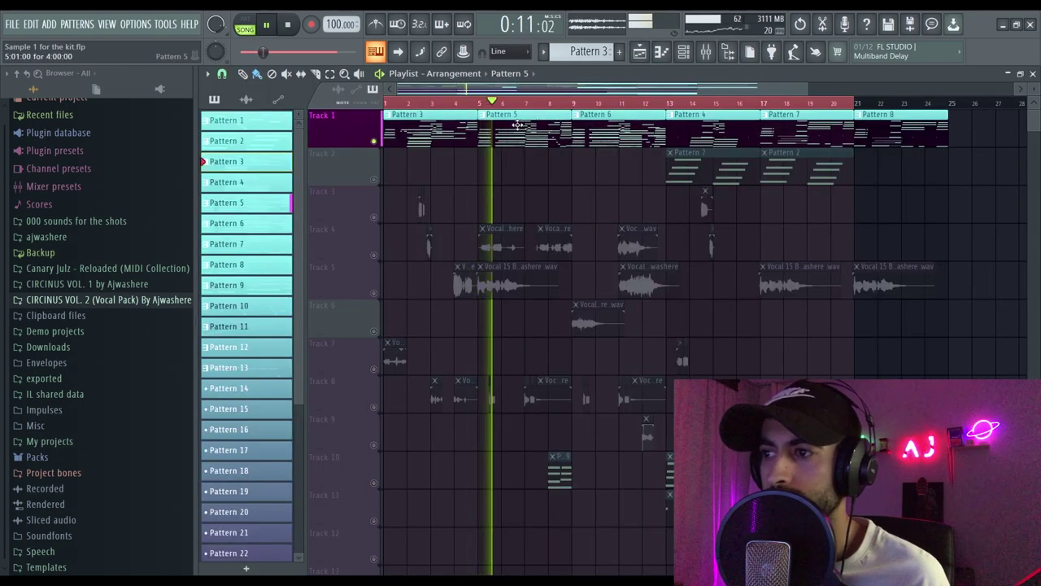
click(690, 52)
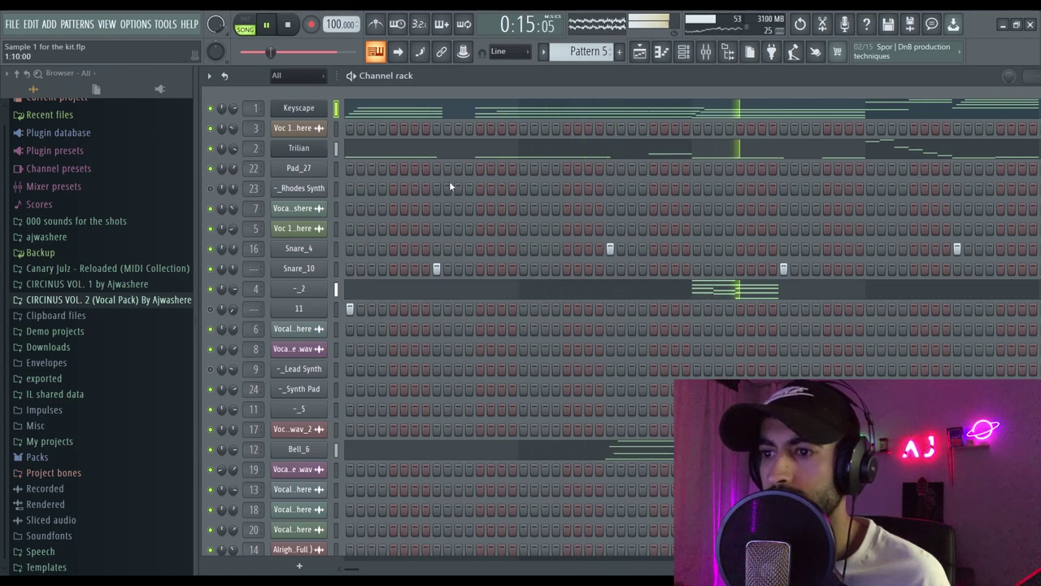
Step: Stop the song, switch to pattern mode and play the Pad_19 pattern on its own, then stop
key(space)
key(l)
click(299, 268)
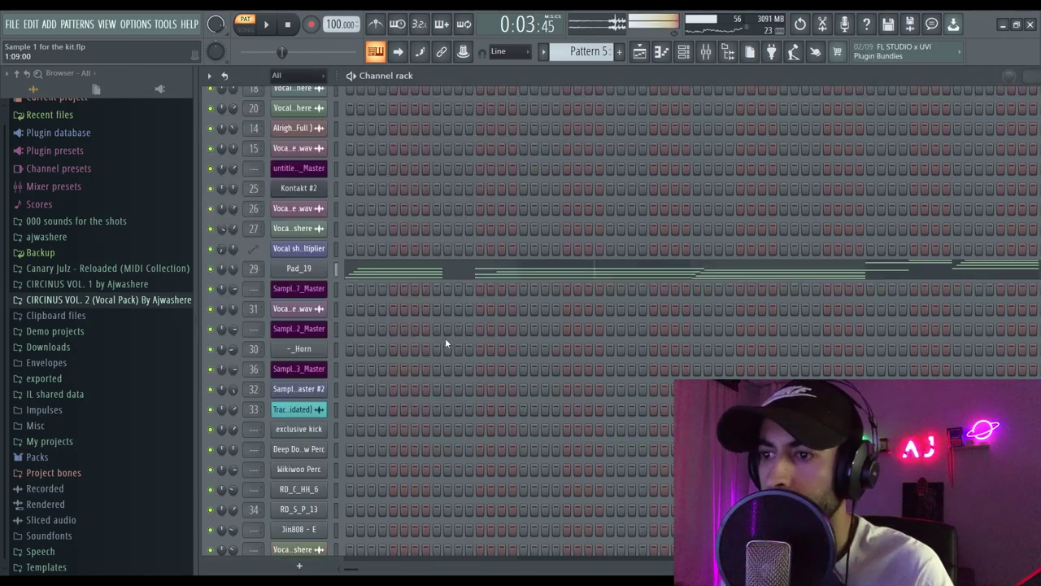
click(400, 279)
key(Escape)
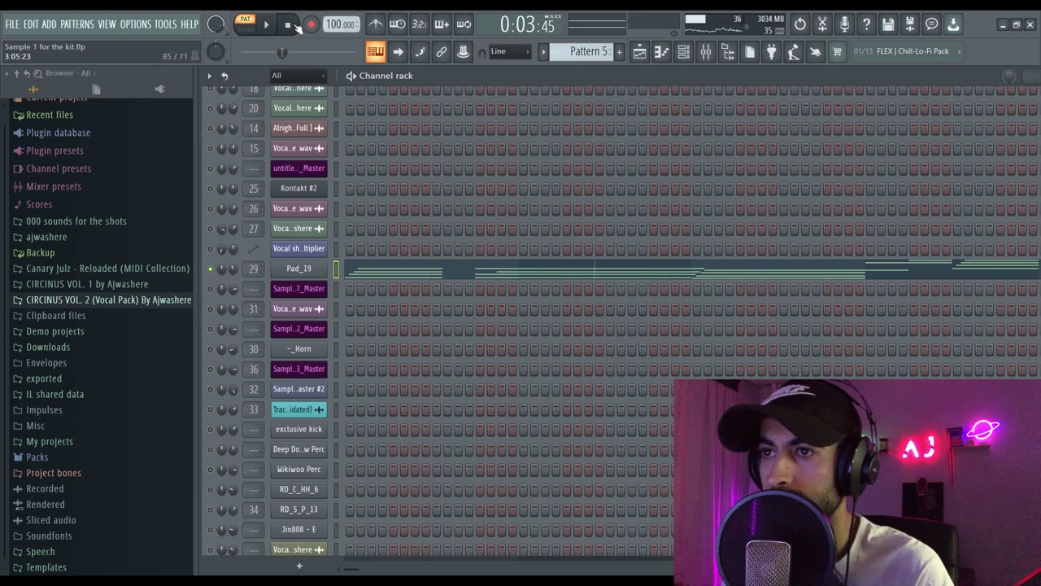
click(269, 26)
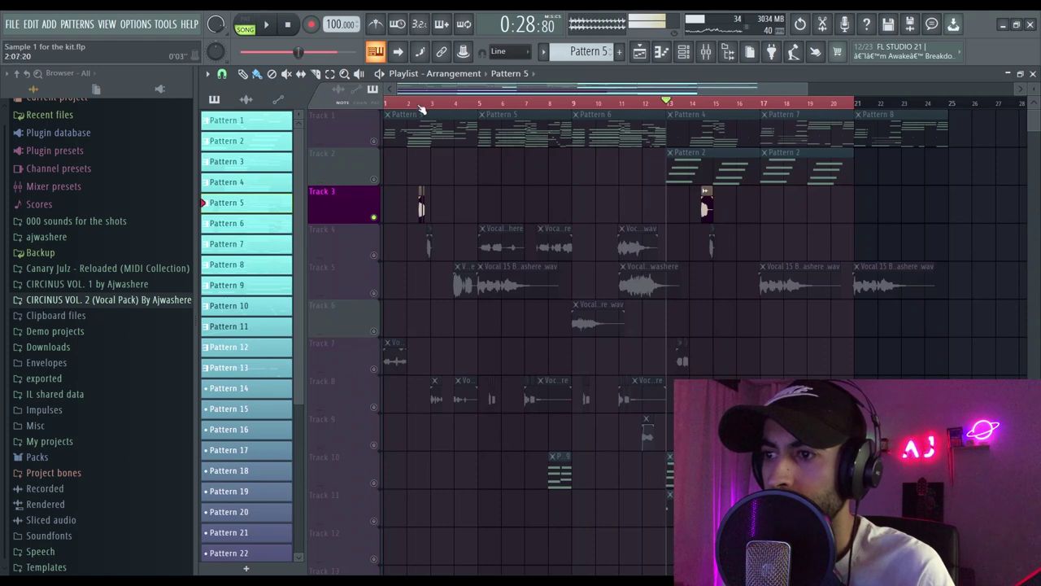
key(space)
Step: Play the arrangement from the start, select the Track 6 Vocal 20 clip, scroll the tracks, then stop
click(267, 27)
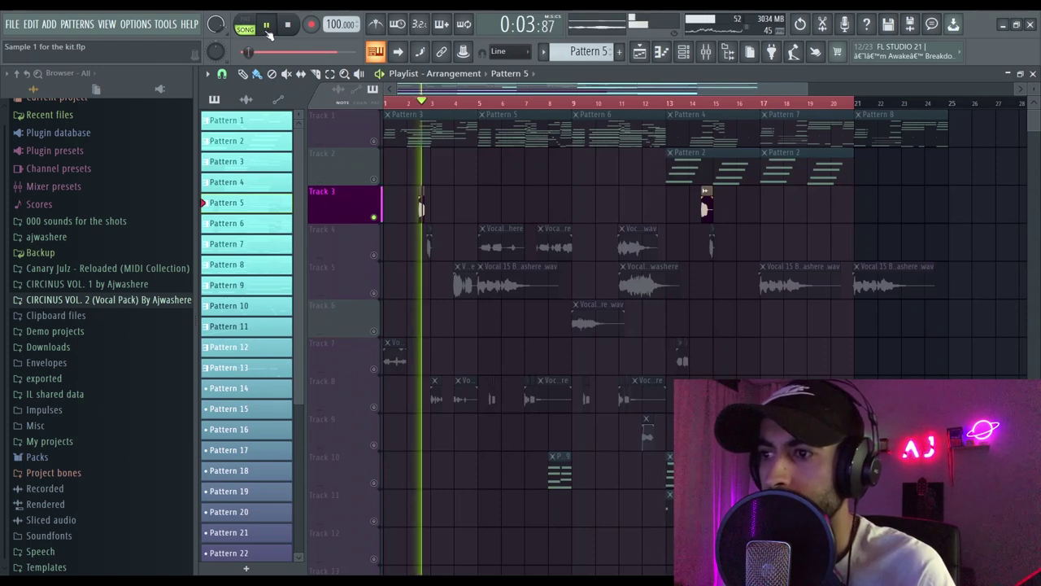
click(290, 27)
key(space)
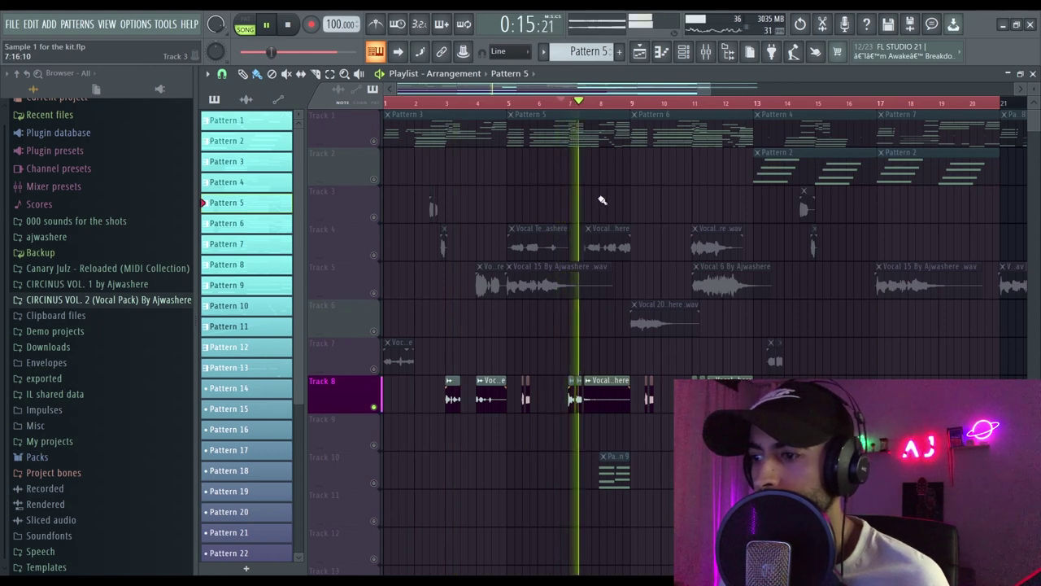
click(622, 322)
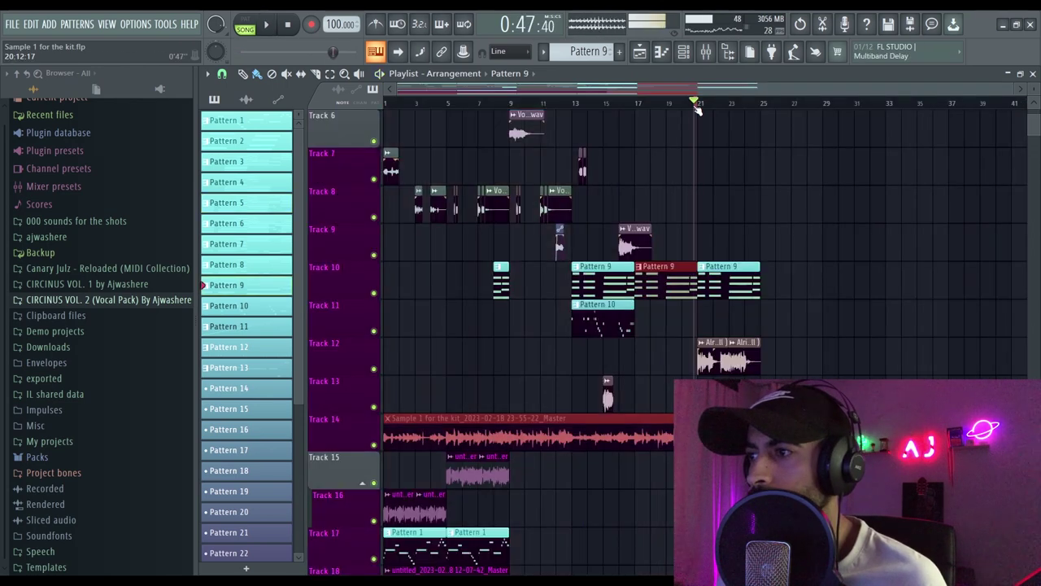
scroll(643, 257, up, 4)
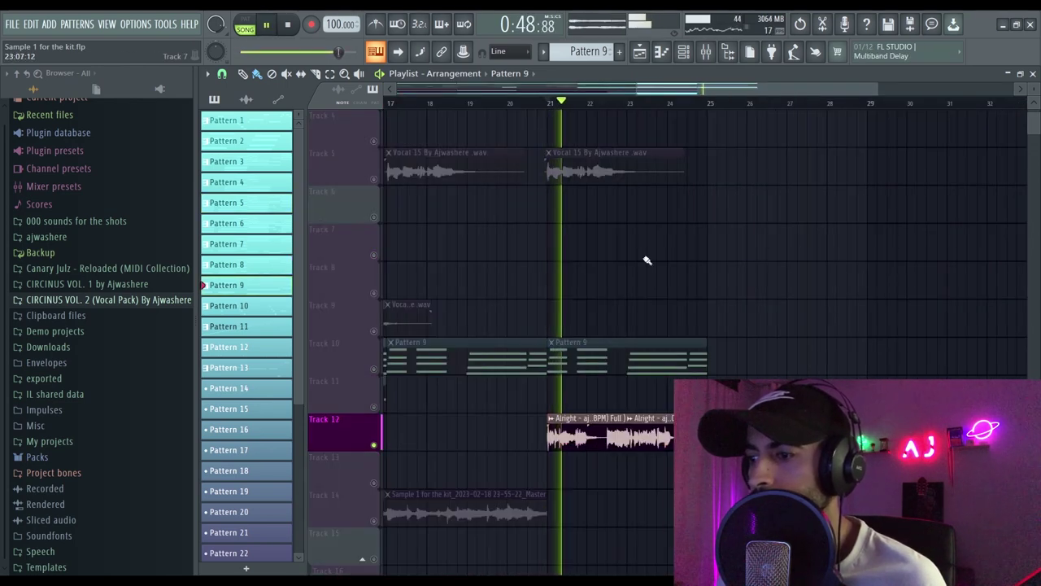
scroll(635, 107, down, 1)
scroll(635, 106, down, 2)
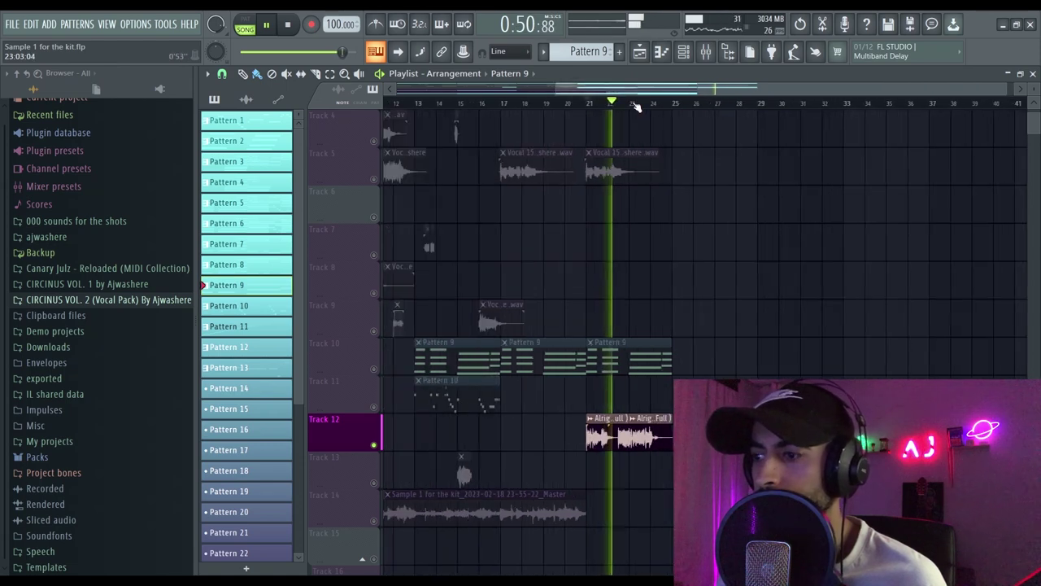
scroll(628, 104, down, 1)
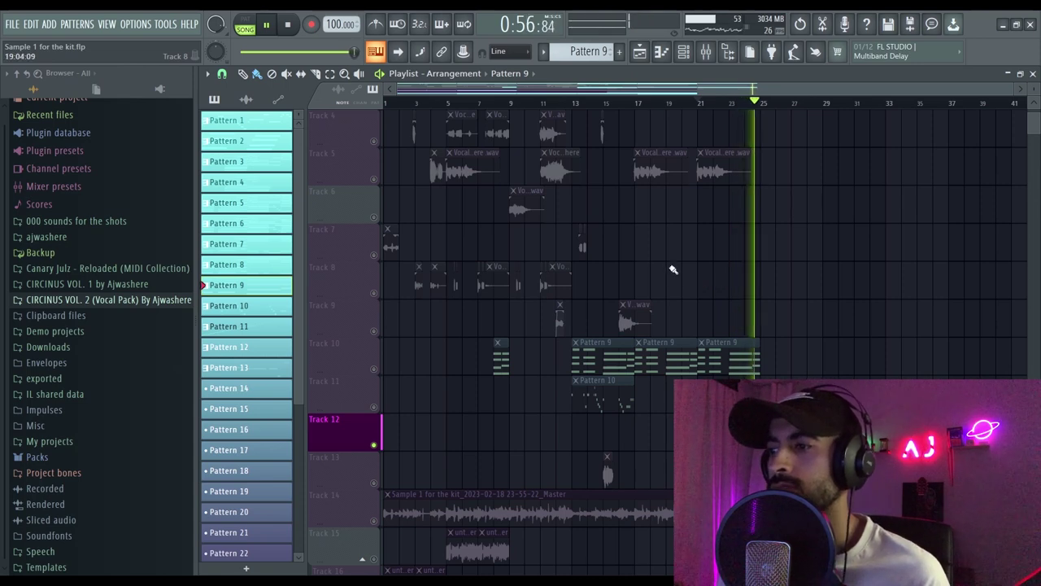
key(space)
scroll(629, 236, up, 3)
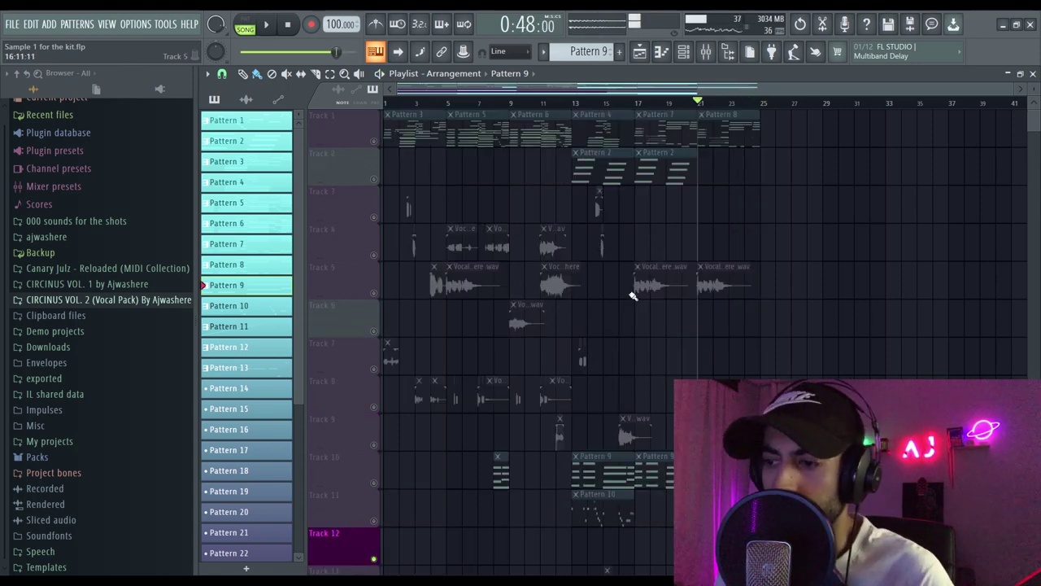
scroll(632, 296, down, 12)
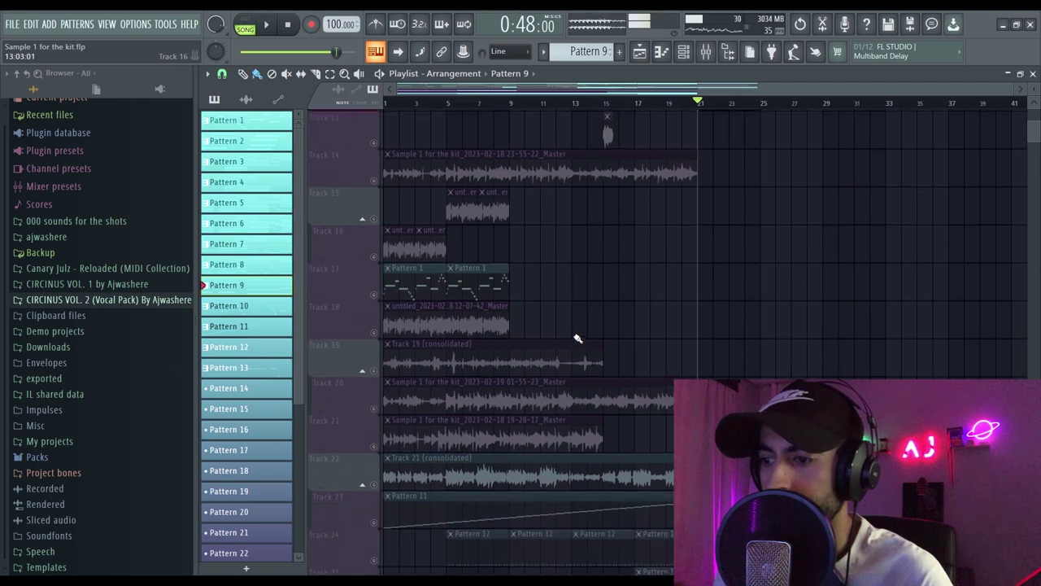
scroll(577, 338, up, 12)
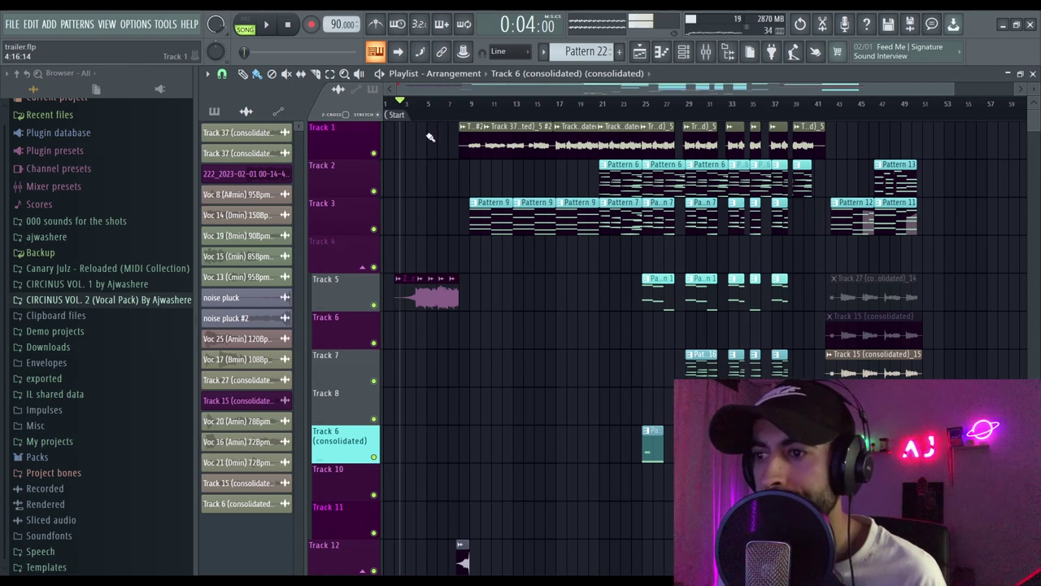
Step: Play the trailer song from around bar 9
key(space)
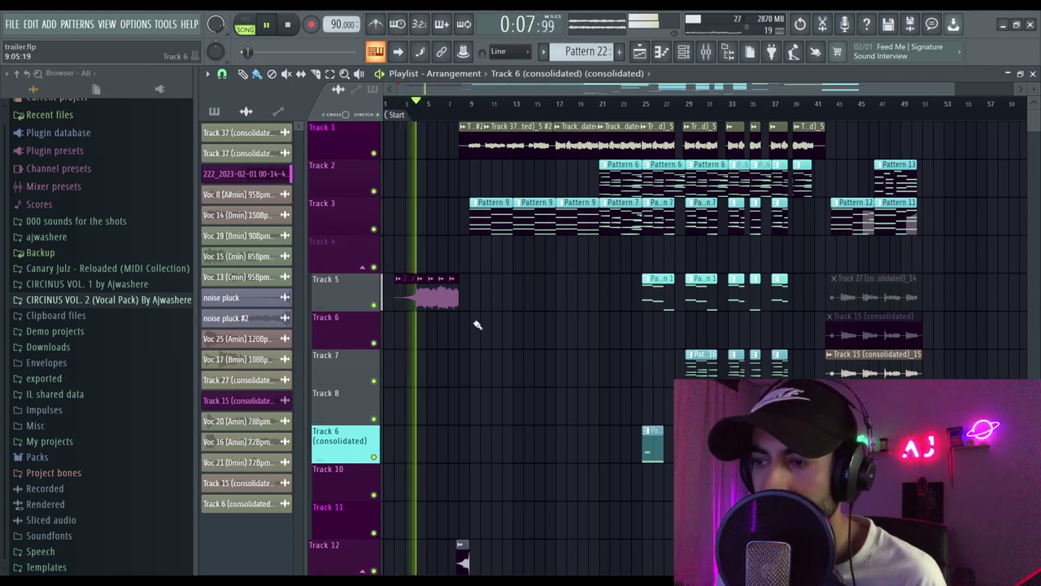
key(space)
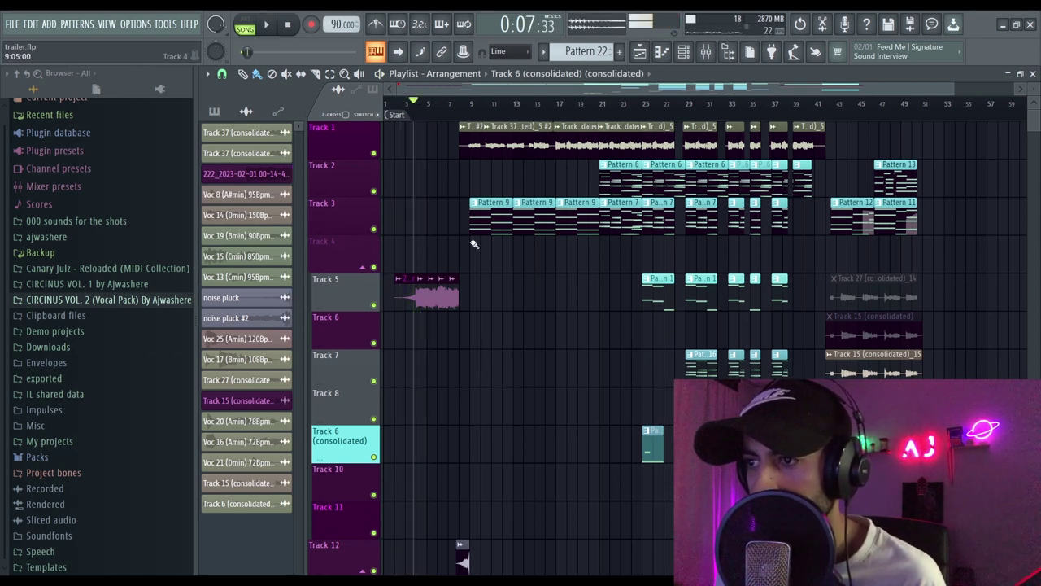
scroll(477, 112, up, 4)
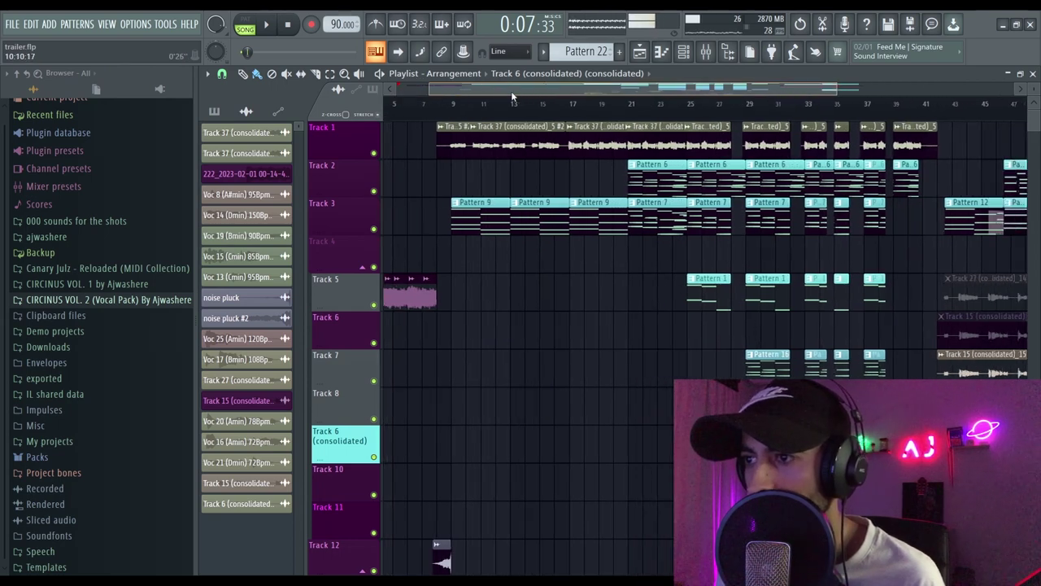
drag(444, 108, 451, 105)
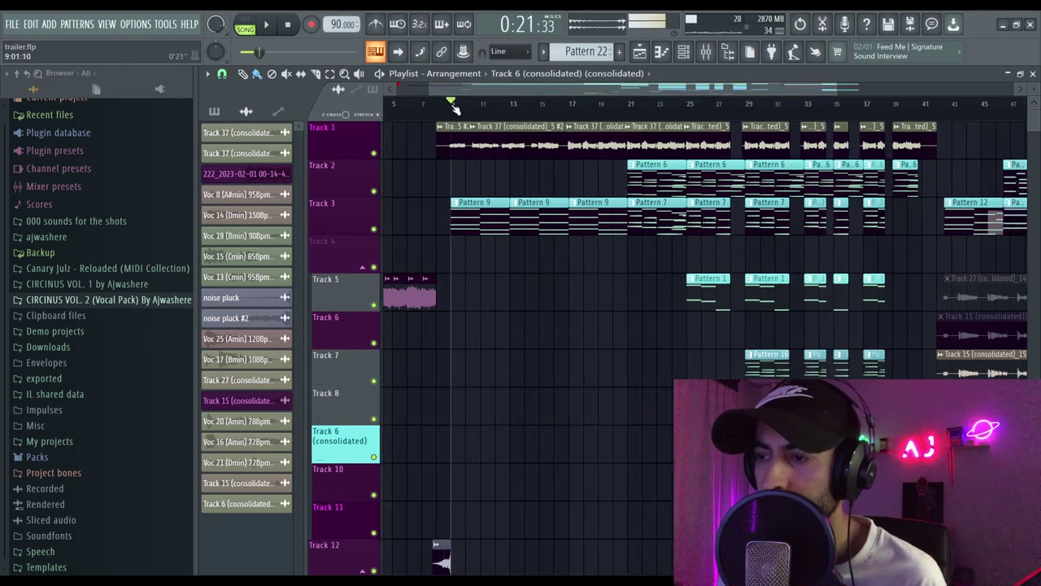
key(space)
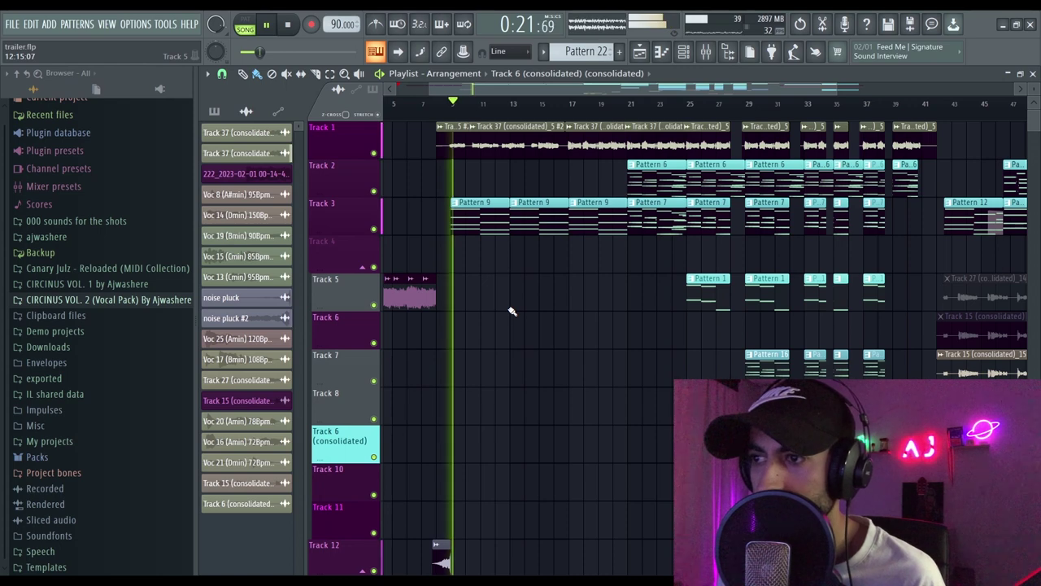
Step: Mute Track 1 and bring up the mixer with the Keyscape insert selected
click(483, 217)
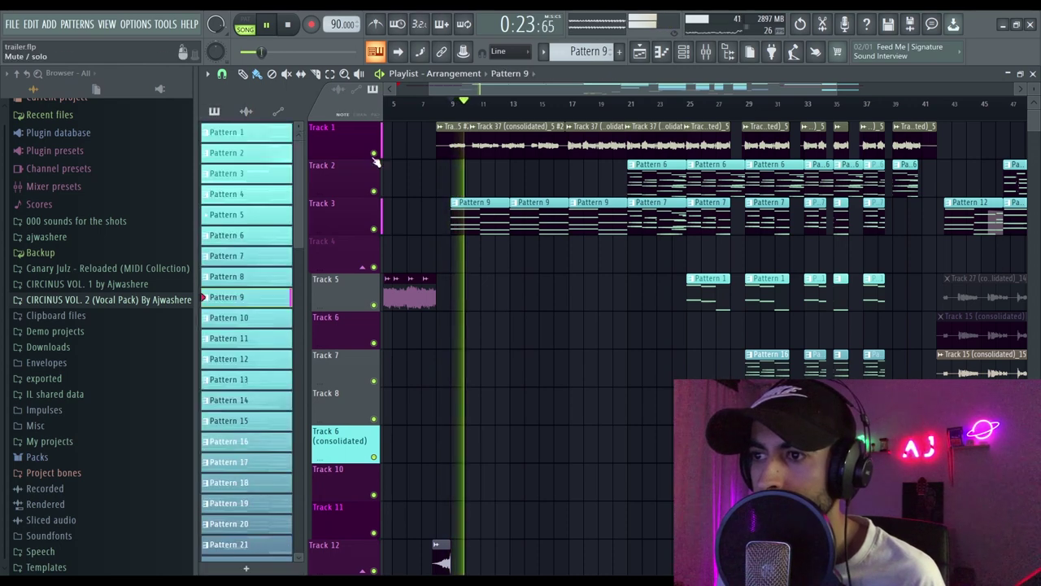
click(373, 153)
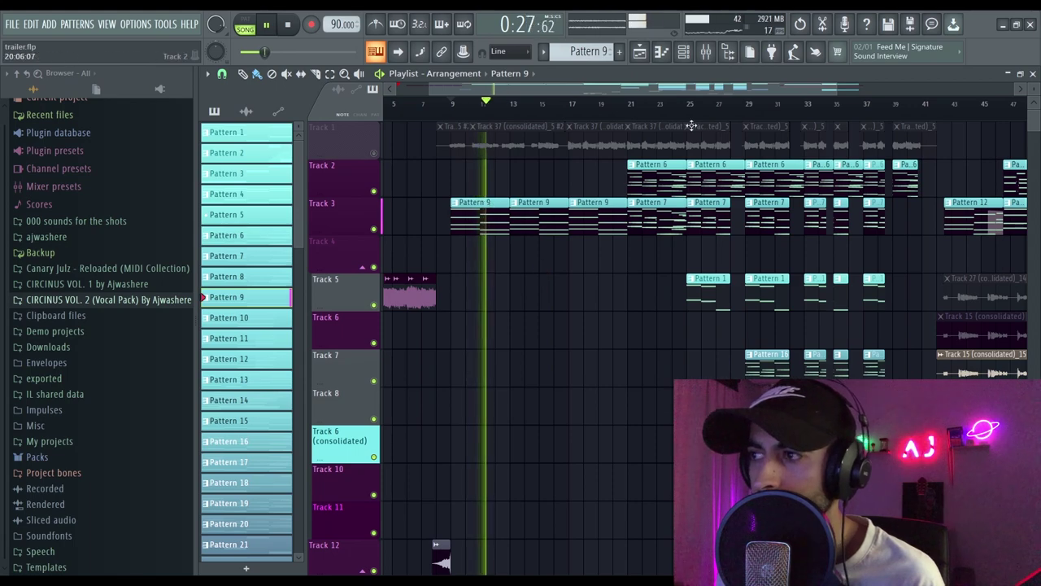
key(F9)
scroll(372, 184, up, 5)
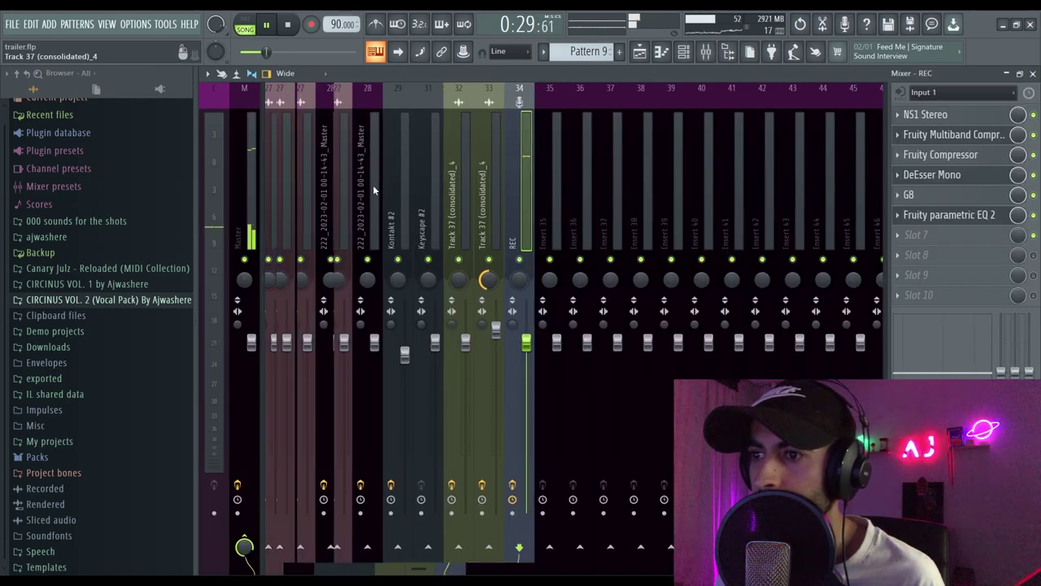
click(623, 168)
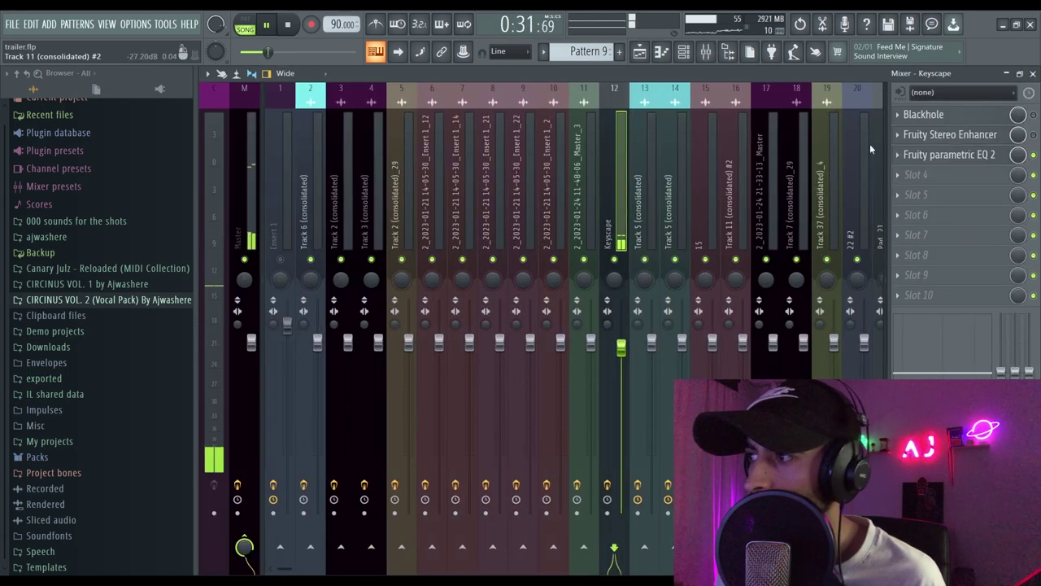
Step: Switch from the mixer back to the playlist and unmute Track 1
click(641, 52)
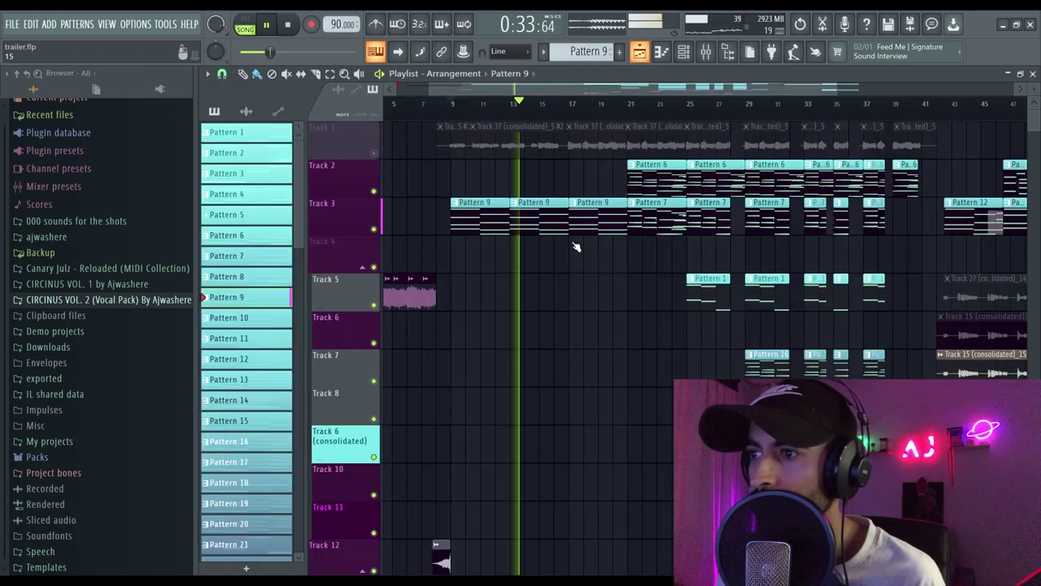
scroll(524, 279, down, 4)
scroll(527, 279, up, 4)
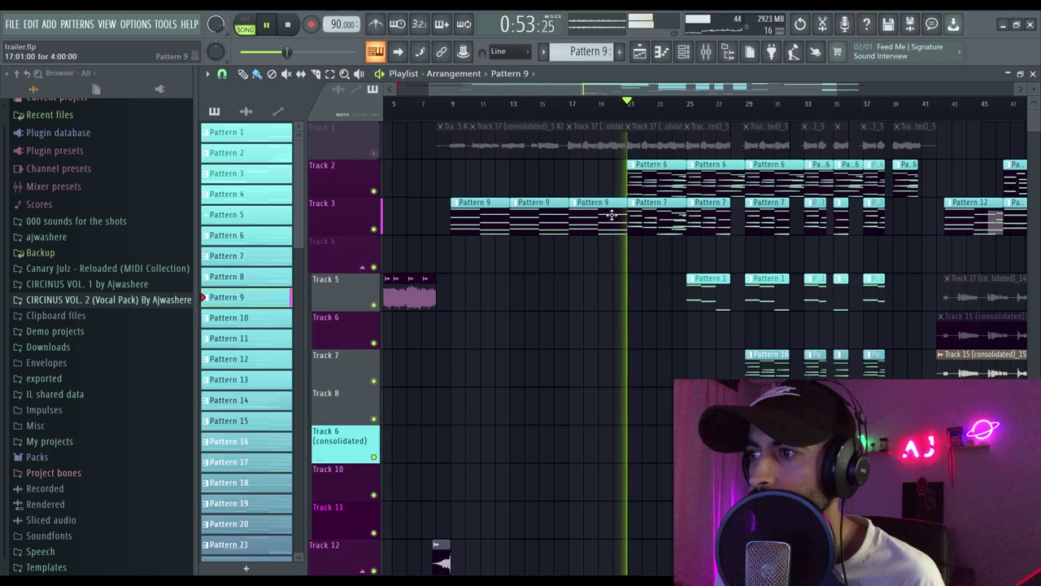
scroll(598, 108, down, 2)
scroll(598, 108, up, 2)
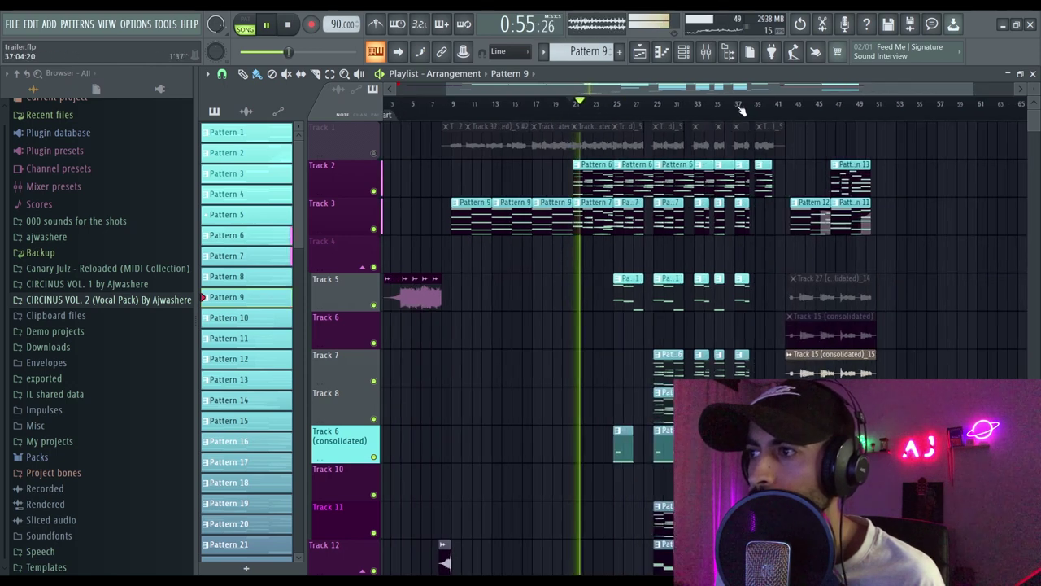
click(373, 153)
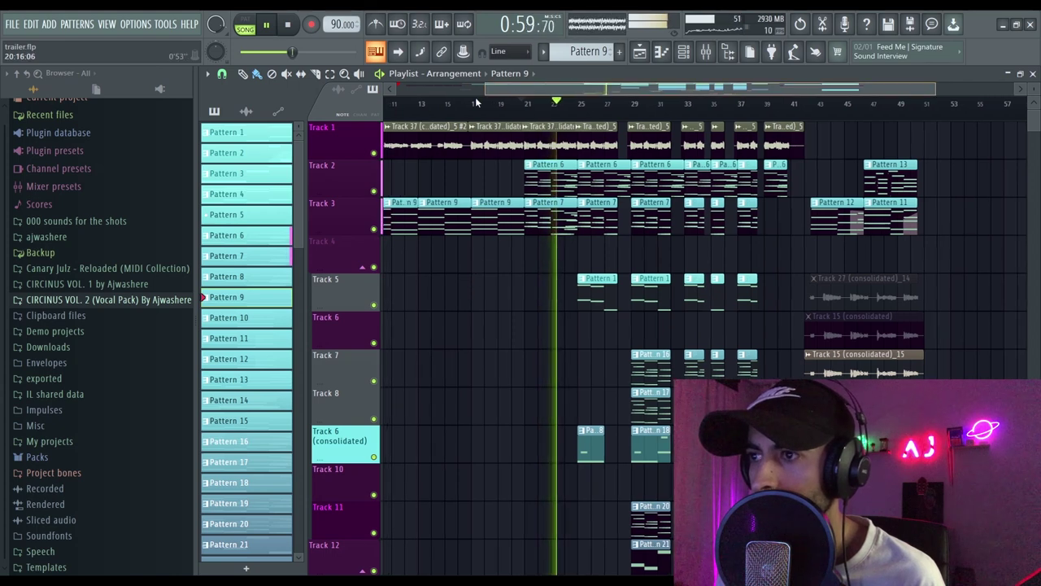
Step: Stop playback so the song position returns to 0:00
scroll(475, 97, left, 2)
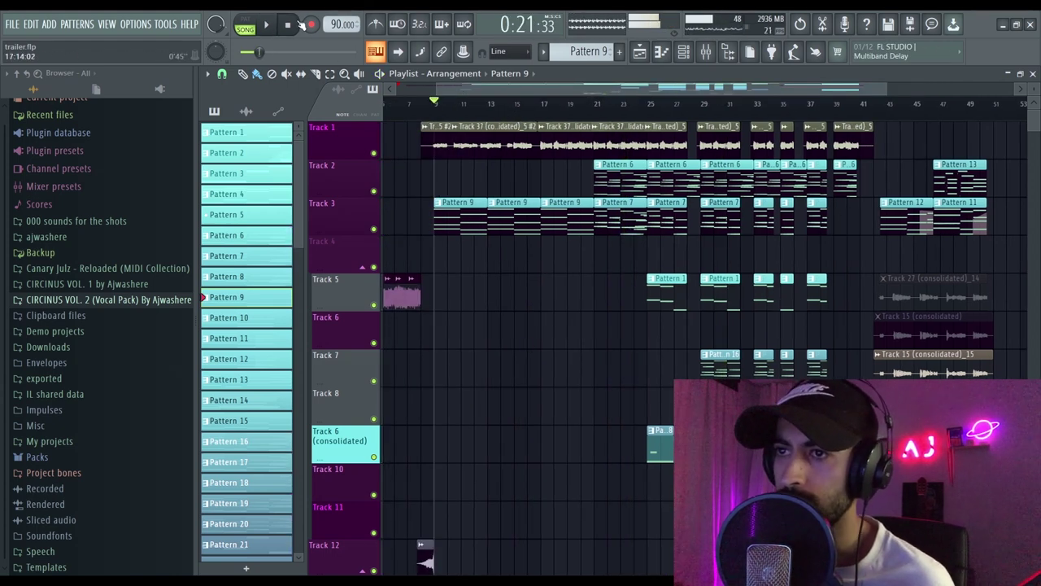
click(301, 24)
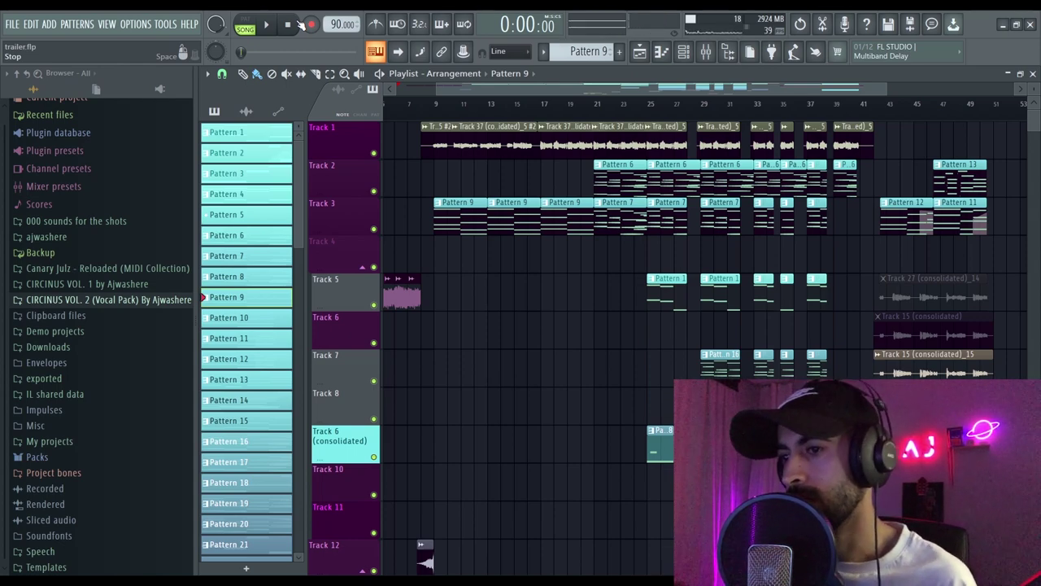
scroll(565, 255, down, 10)
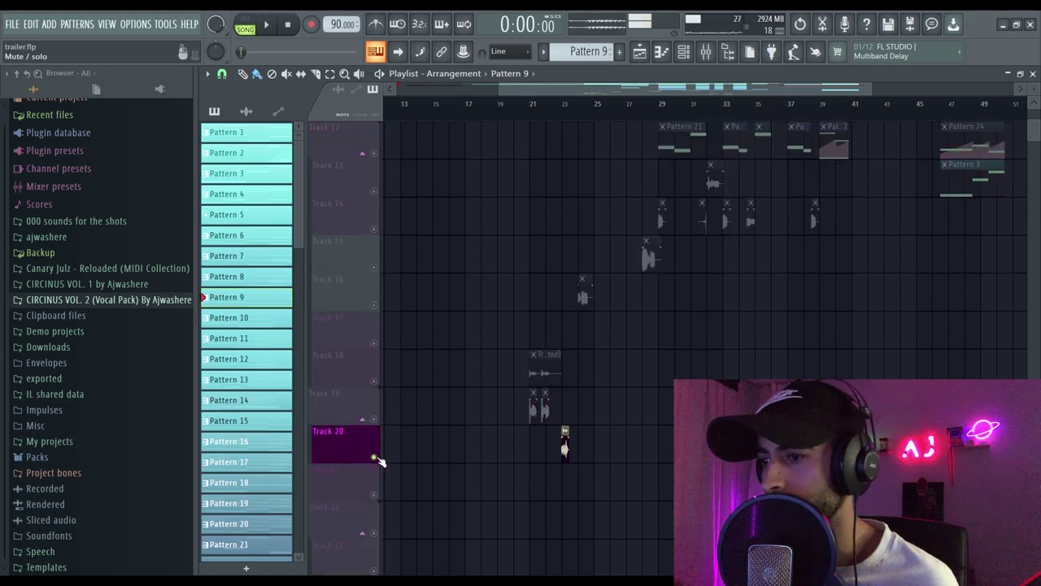
Step: Clear Track 20's solo and play the song from around bar 28
ctrl+click(374, 457)
key(space)
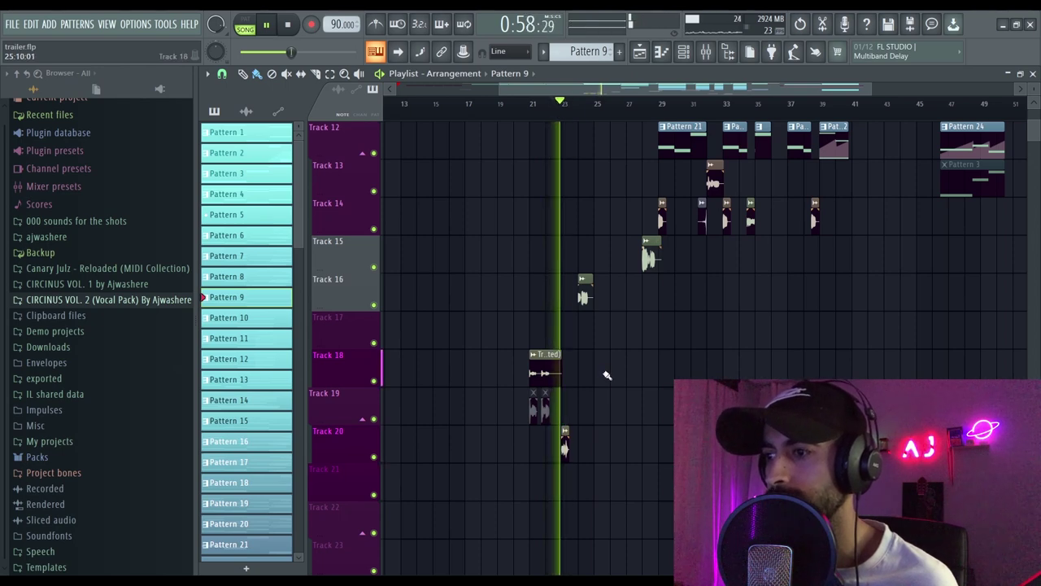
scroll(606, 333, up, 1)
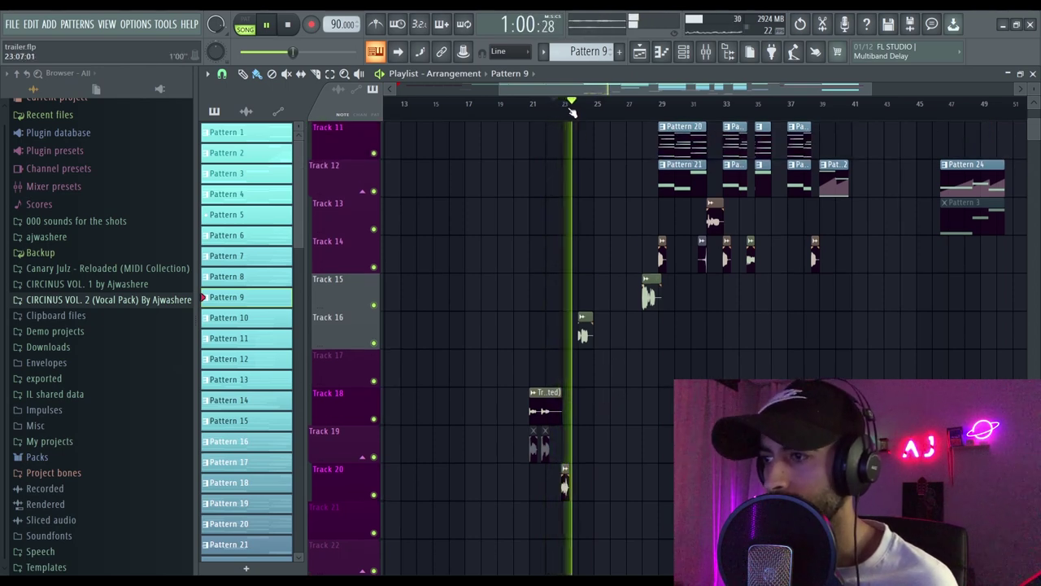
click(636, 104)
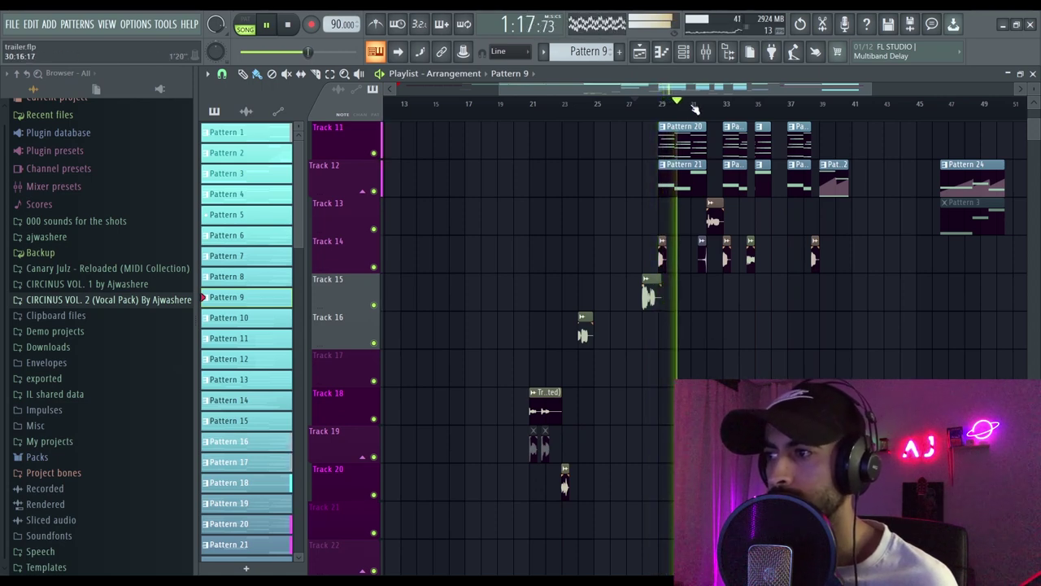
Step: Solo Track 14, add Tracks 19 and 20, then stop playback
ctrl+scroll(819, 316, up, 1)
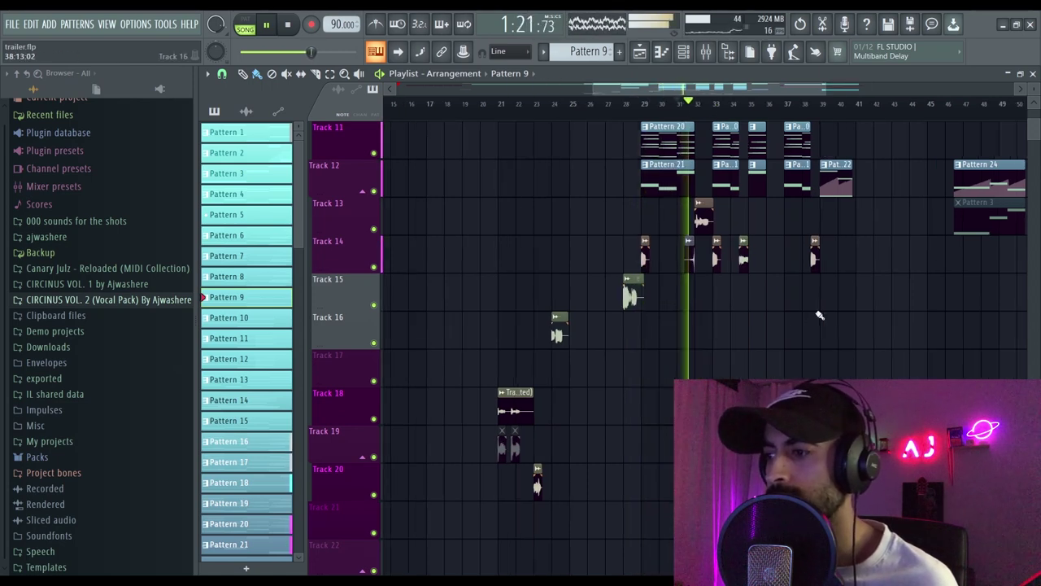
ctrl+scroll(778, 318, up, 2)
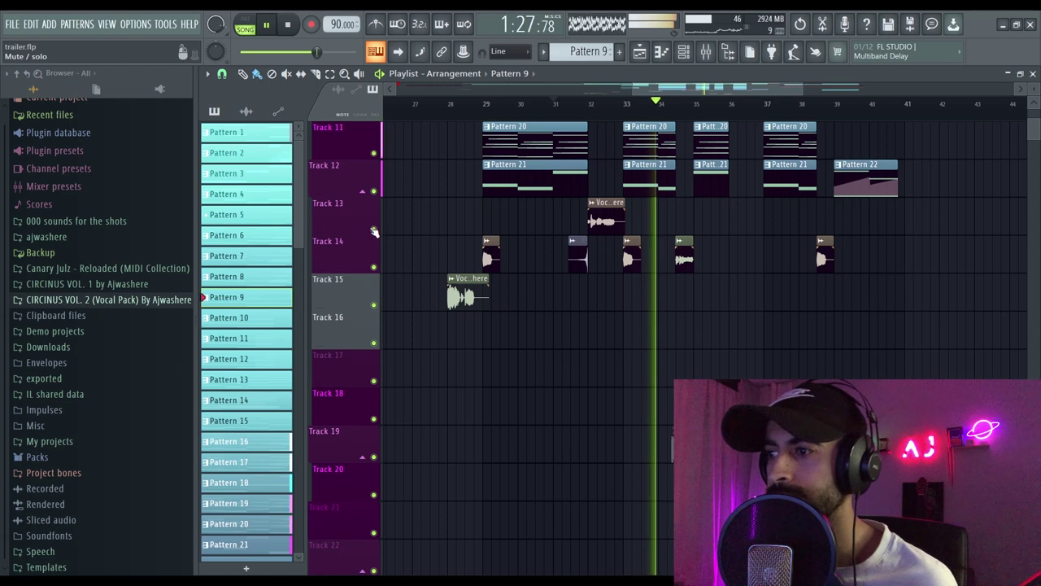
right_click(373, 266)
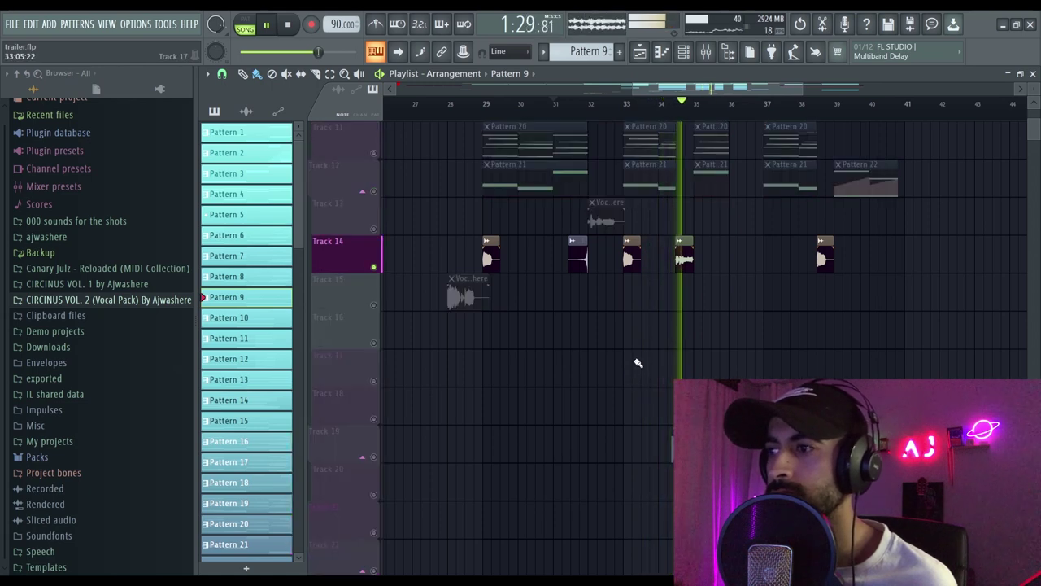
click(374, 456)
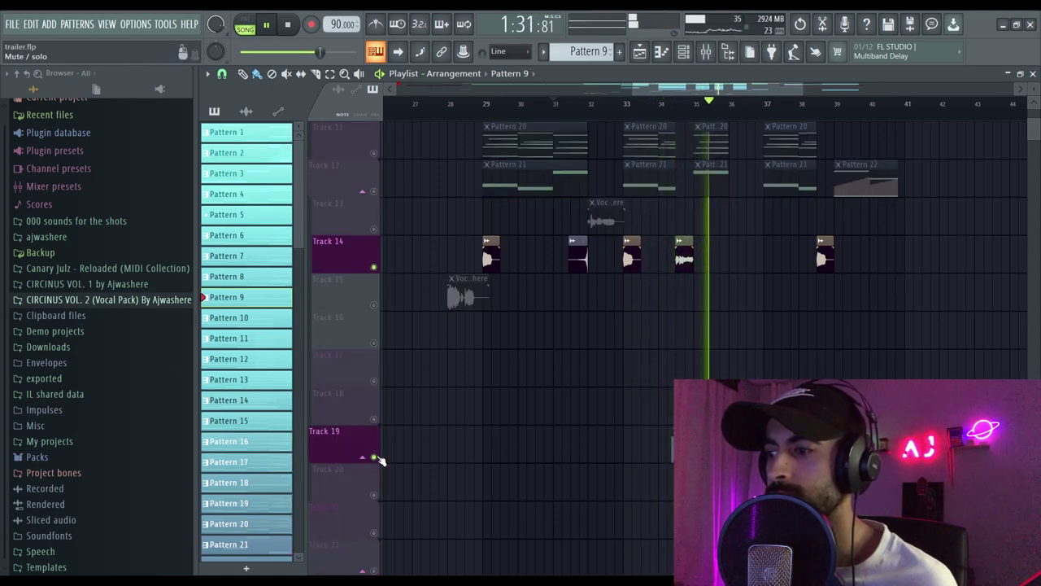
click(373, 494)
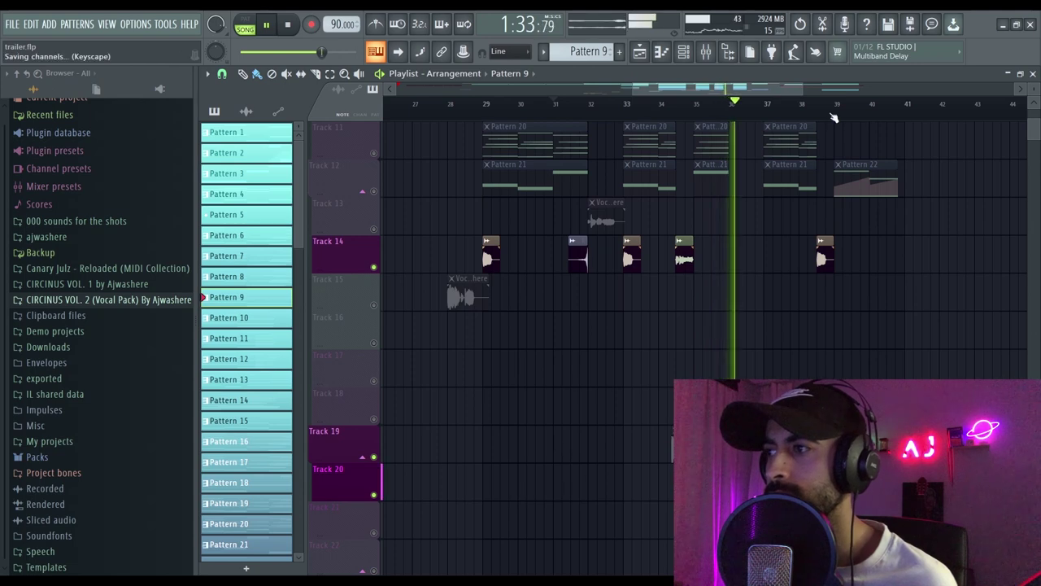
drag(809, 88, 846, 88)
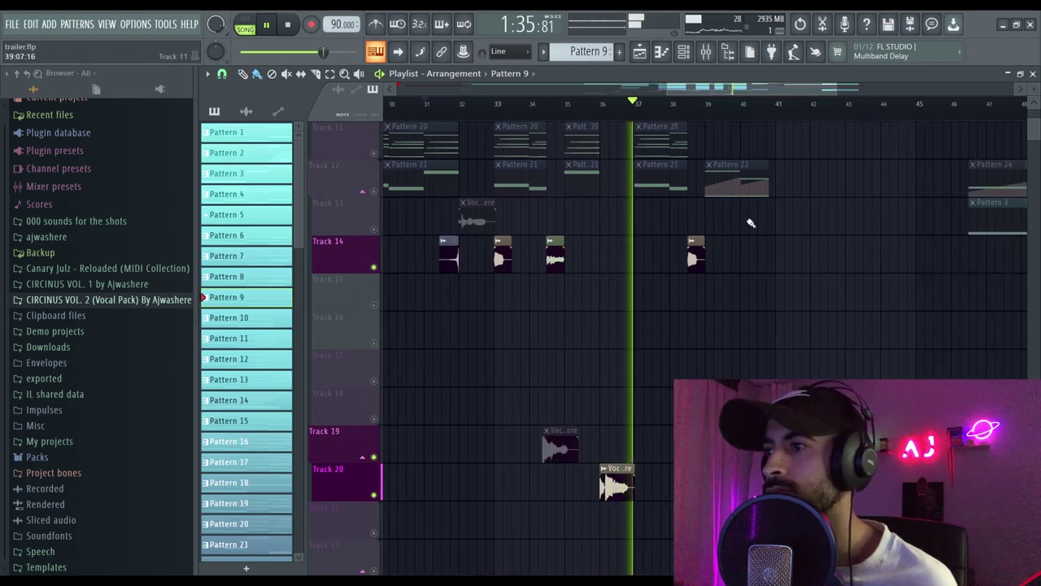
key(space)
scroll(357, 388, up, 5)
Step: Unmute Tracks 7, 6, 5, 3 and 2
click(375, 380)
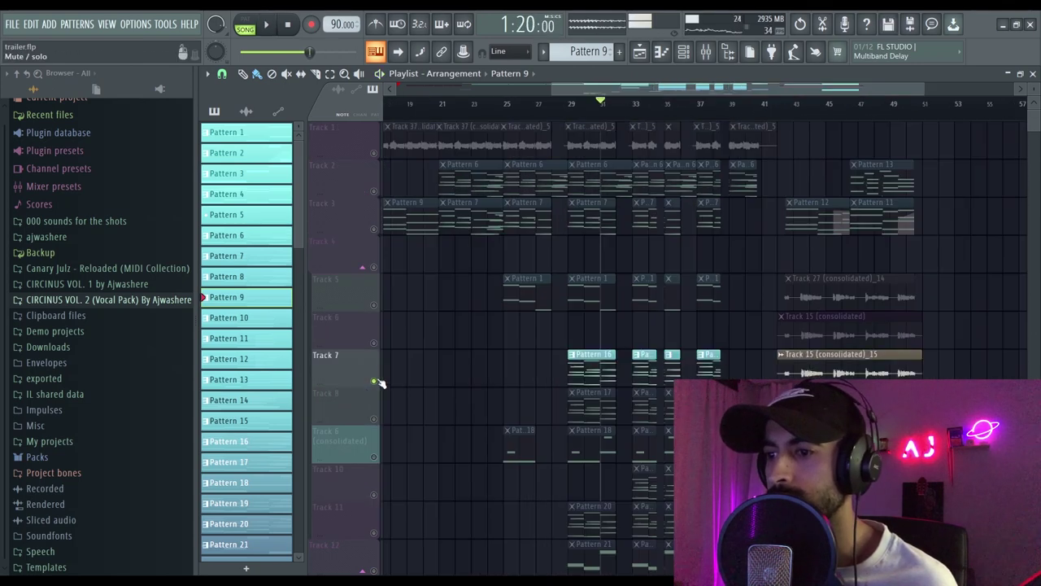
click(374, 342)
click(374, 304)
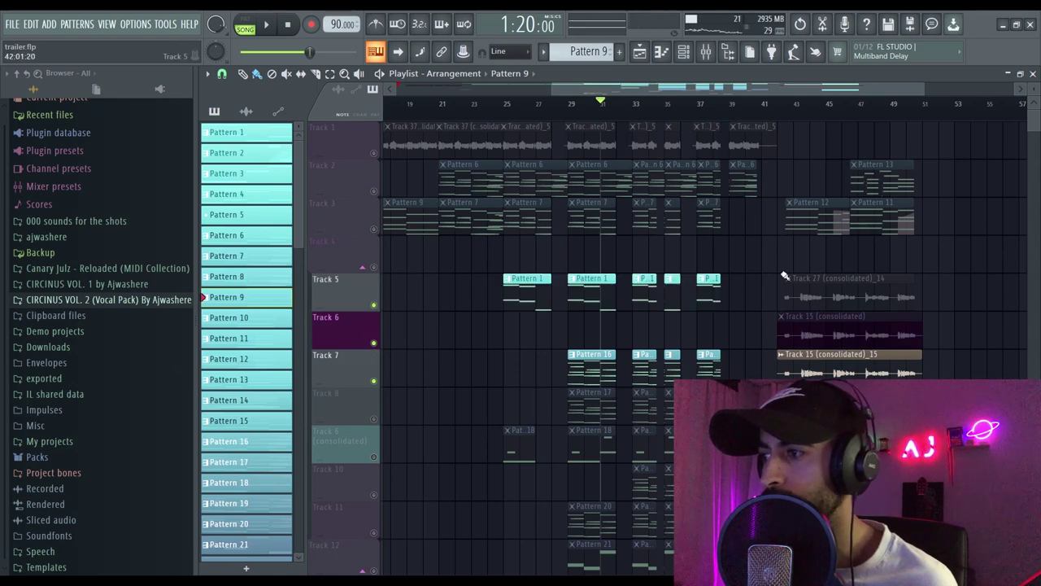
click(374, 229)
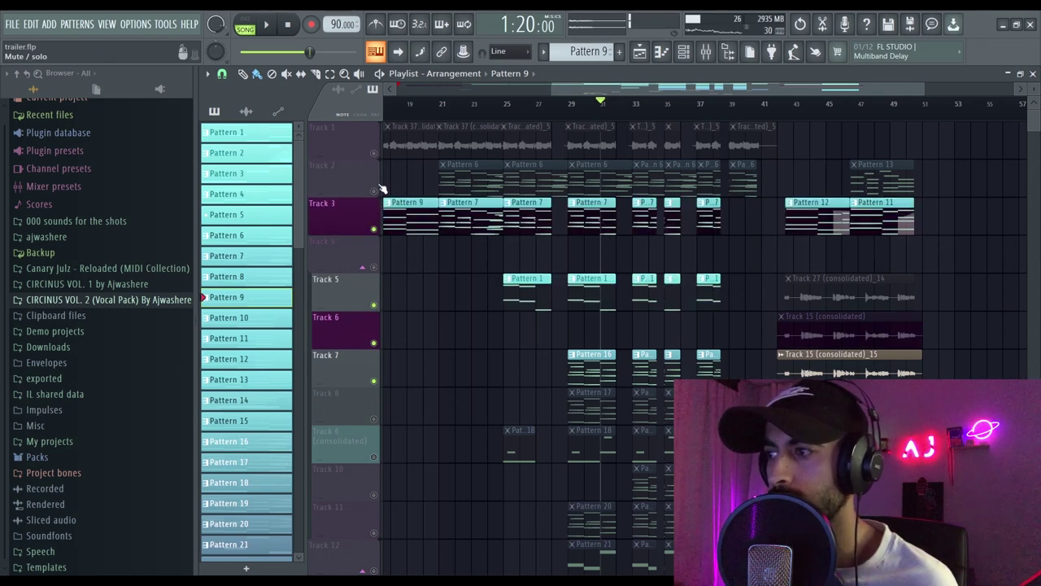
click(375, 190)
Step: Play the ending from around bar 41 and unmute Track 12
click(775, 105)
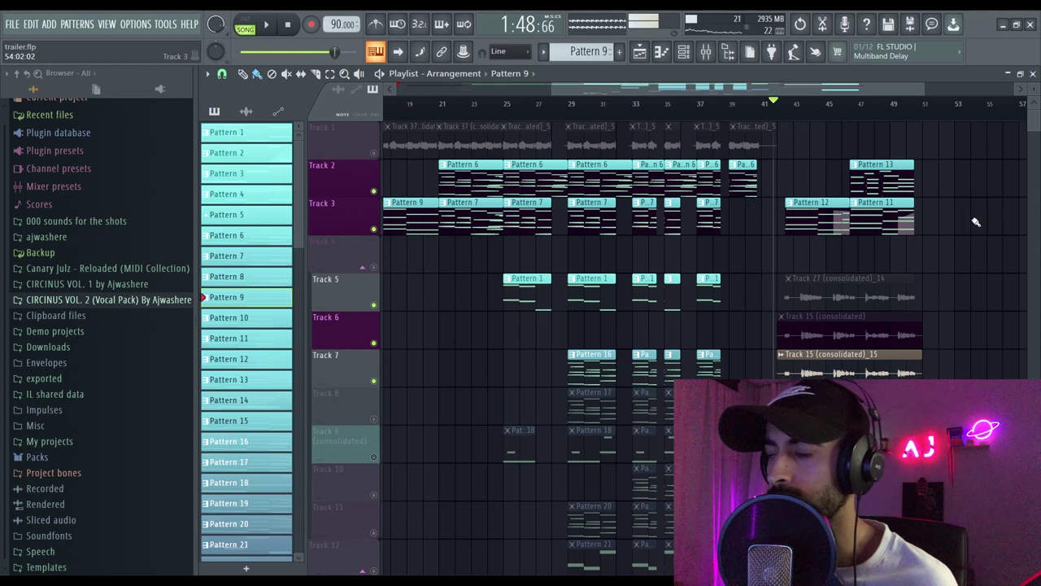
scroll(959, 229, up, 2)
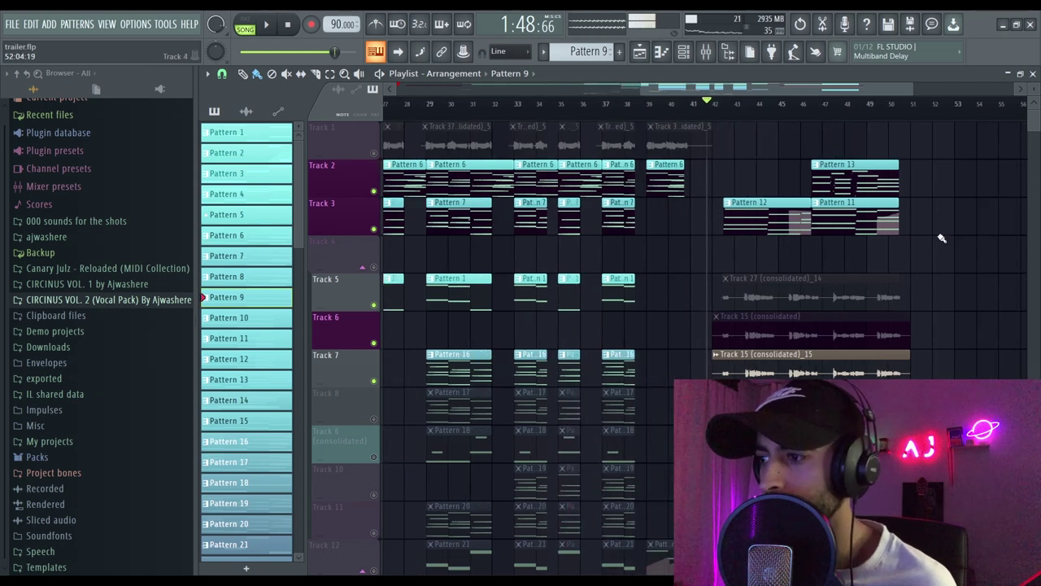
scroll(942, 238, up, 2)
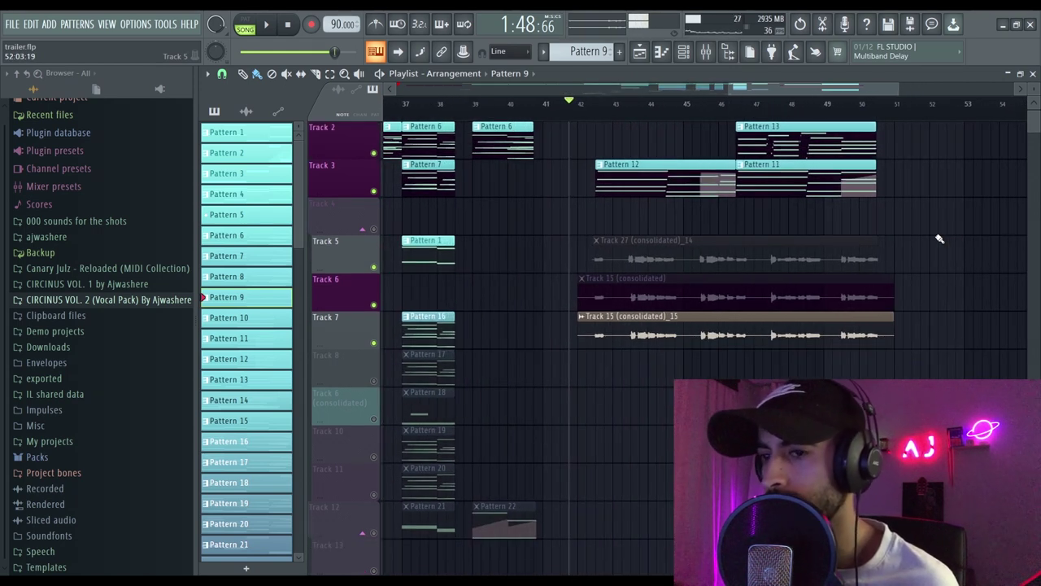
key(space)
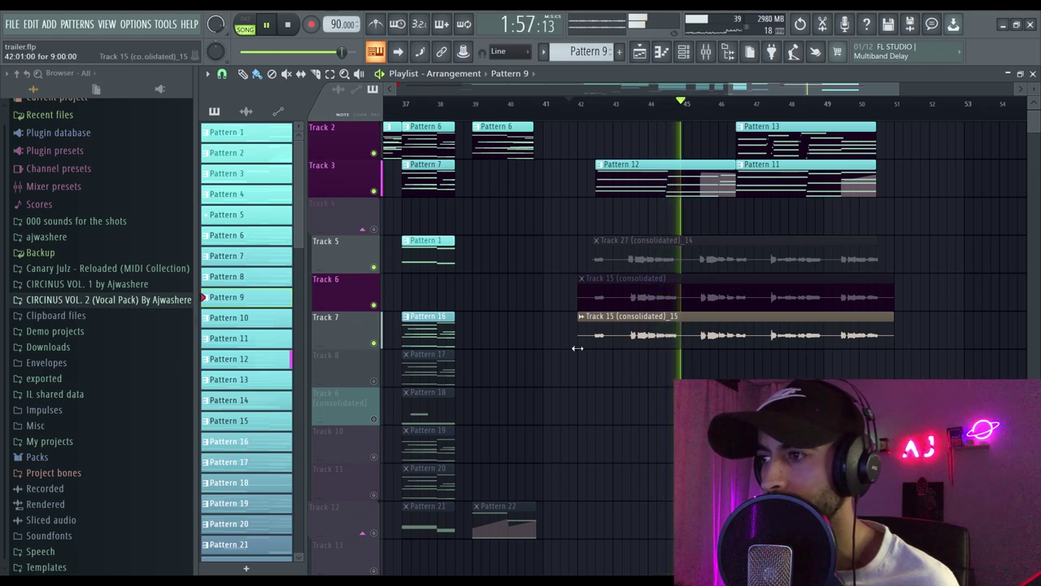
scroll(582, 409, down, 2)
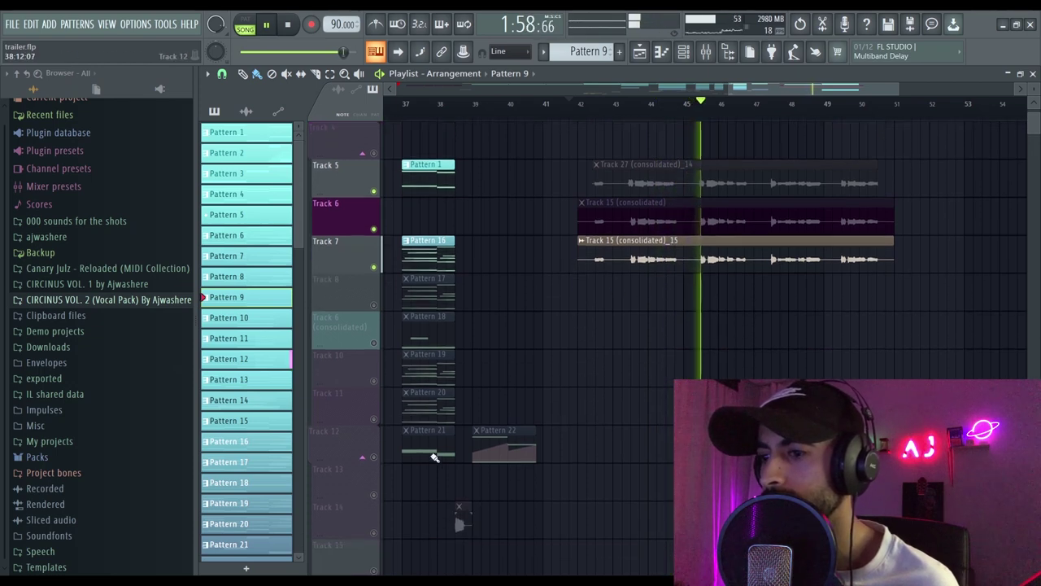
click(373, 456)
Step: Unmute Track 13 as well
click(374, 494)
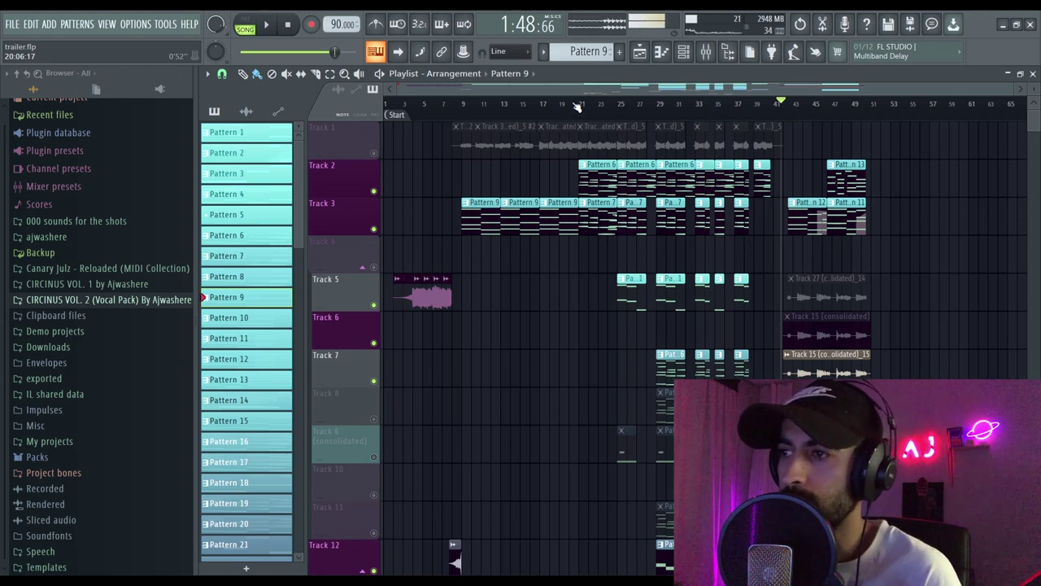
scroll(595, 90, up, 4)
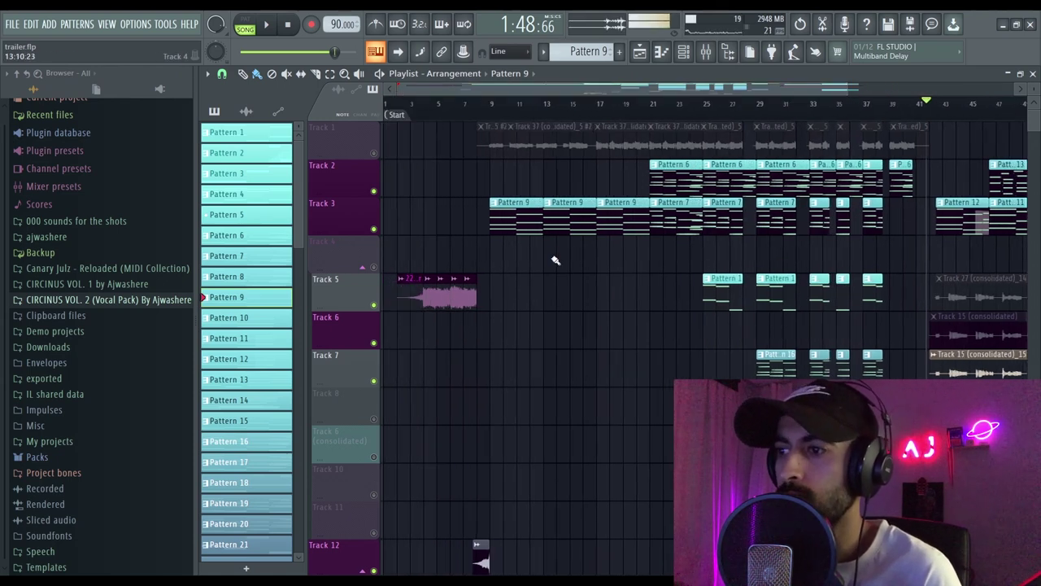